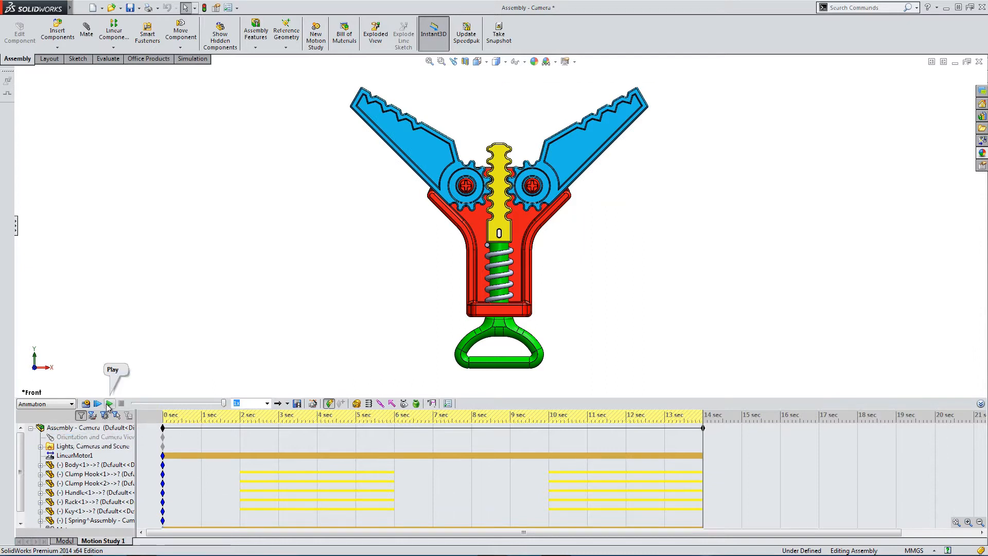
# Play the motion study of the clamp and return the animation to its start
pyautogui.click(109, 403)
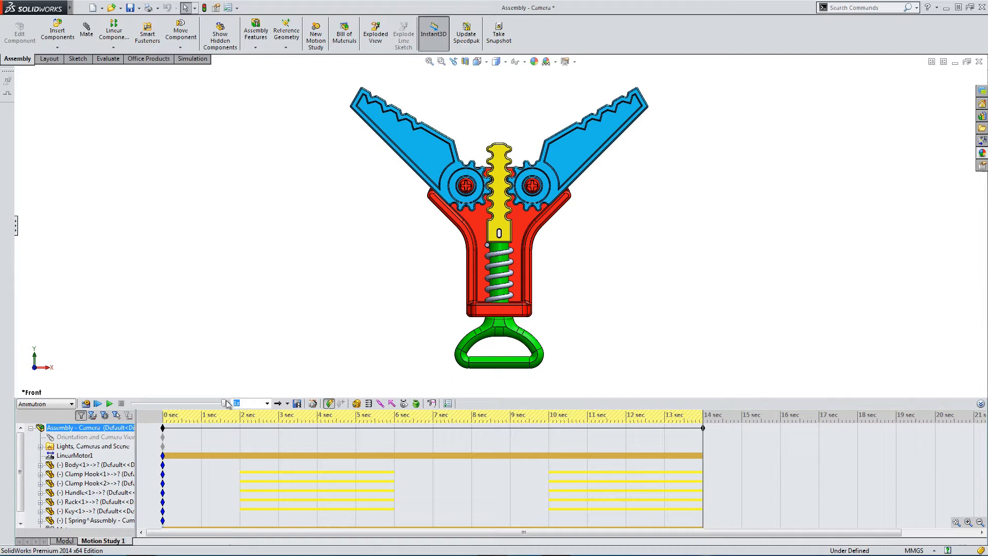
pyautogui.moveTo(227, 404); pyautogui.dragTo(132, 409)
pyautogui.click(123, 427)
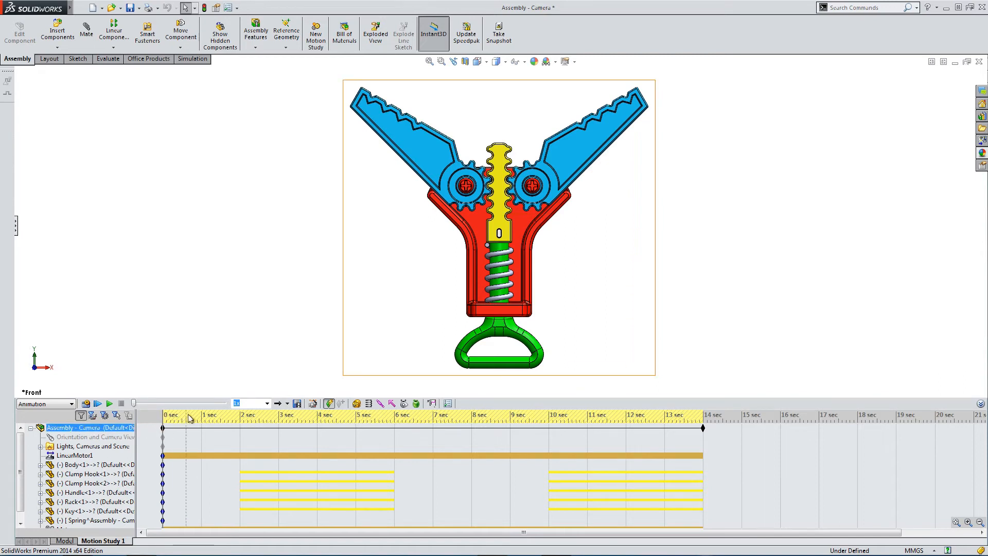
# Show the assembly in Front view and turn off Disable Playback of View Keys for Orientation and Camera Views
pyautogui.click(477, 62)
pyautogui.click(491, 100)
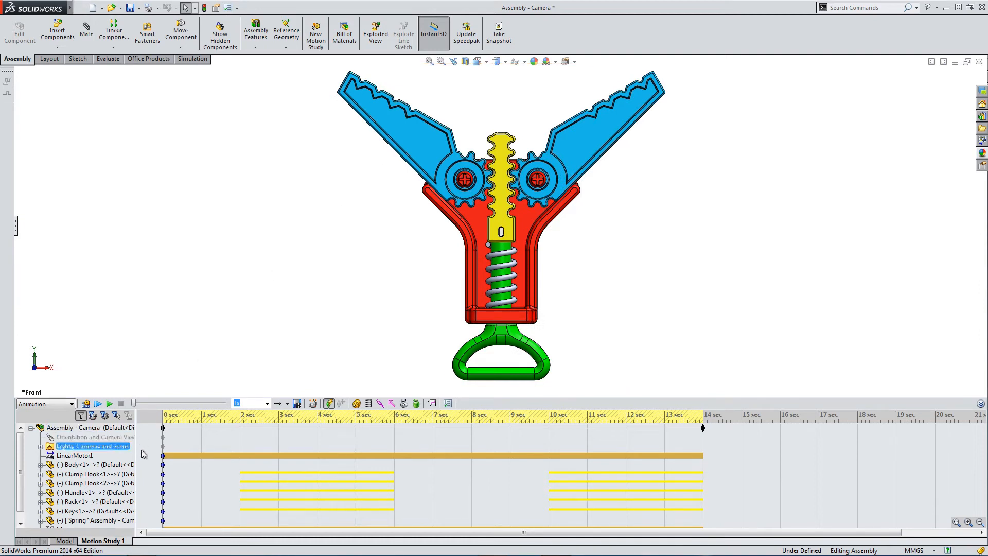
pyautogui.rightClick(107, 437)
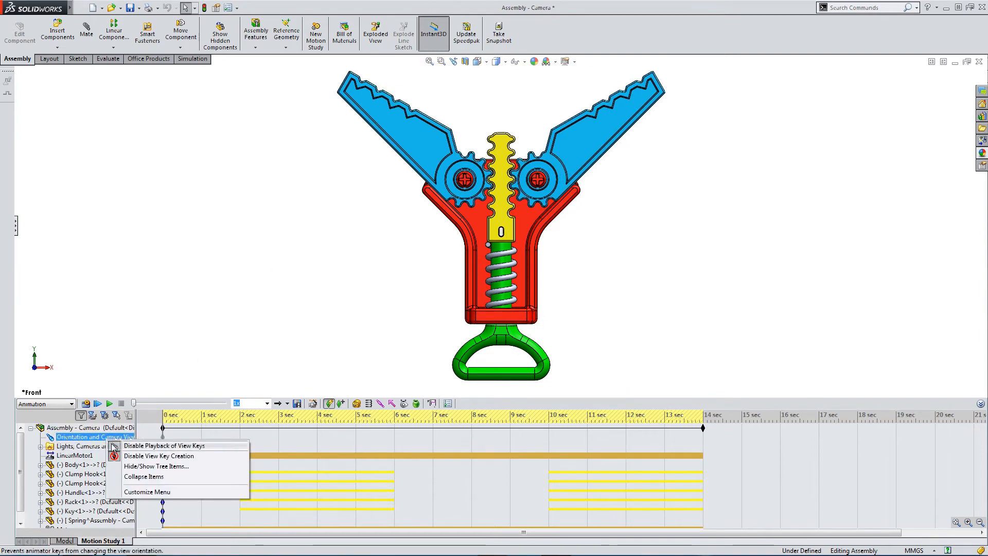
pyautogui.click(114, 446)
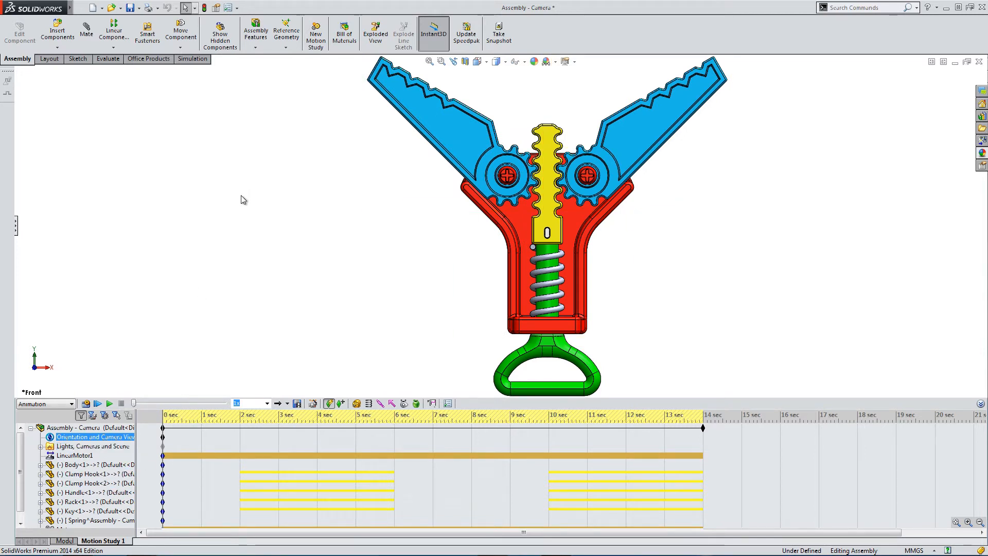
# Restore the Front view and replace the Orientation and Camera Views key at 0 seconds with it
pyautogui.click(477, 62)
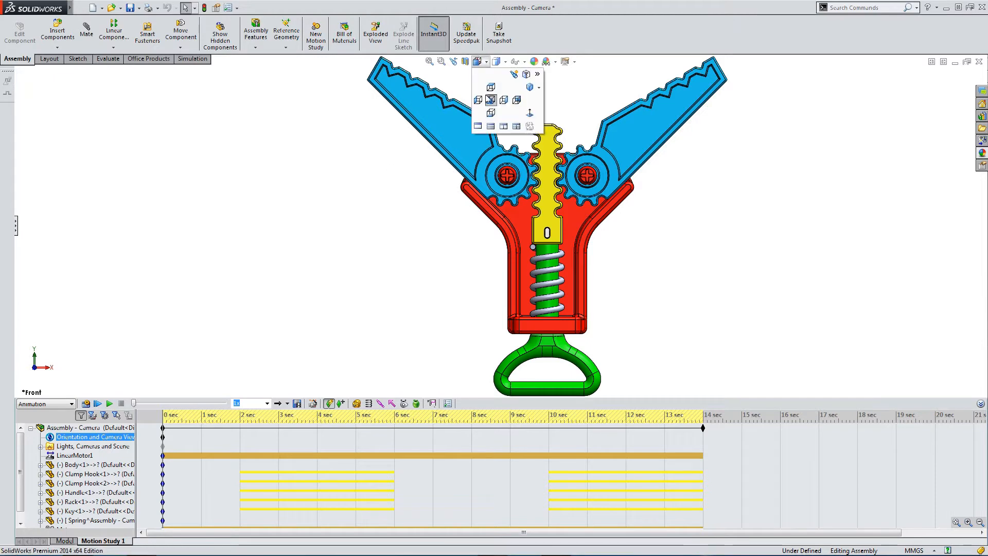
pyautogui.click(491, 99)
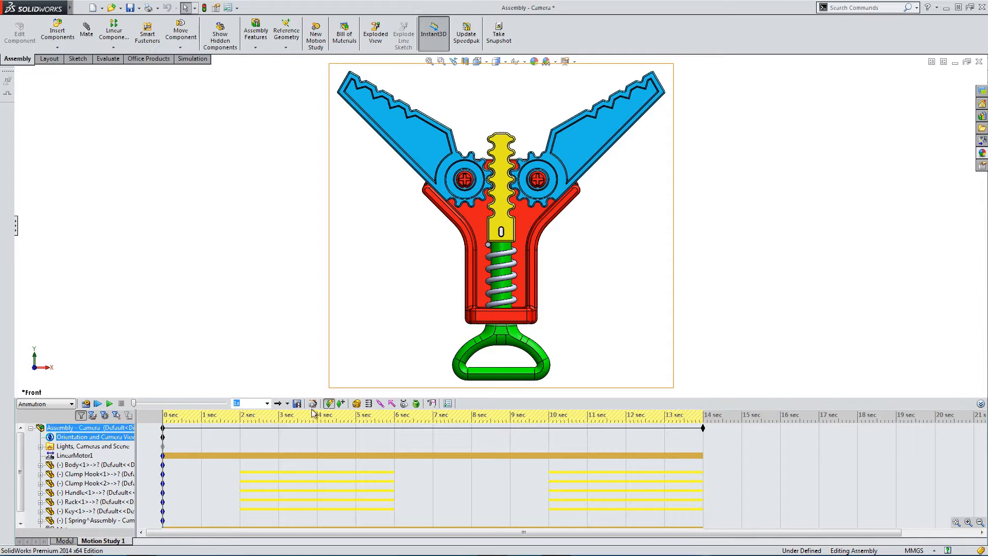
pyautogui.click(341, 404)
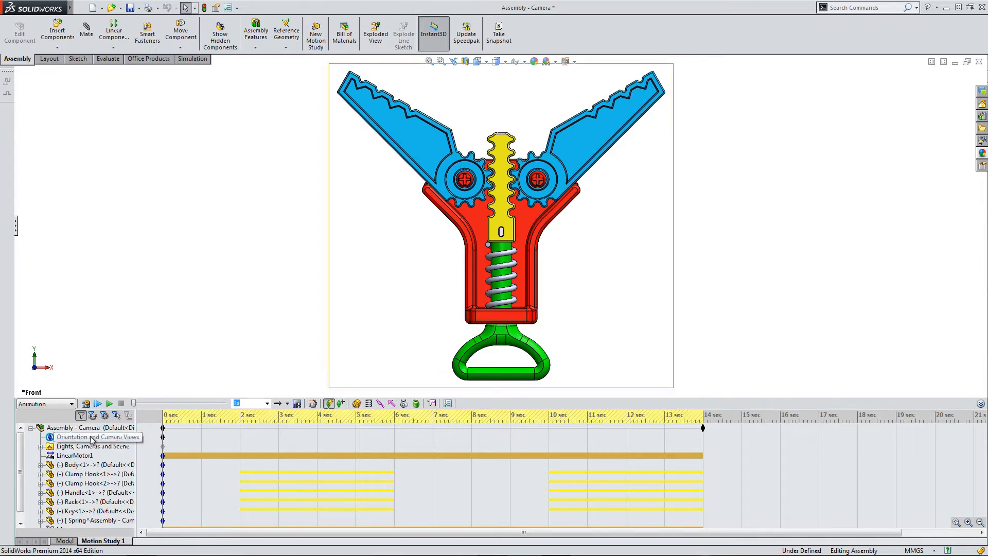
pyautogui.rightClick(164, 437)
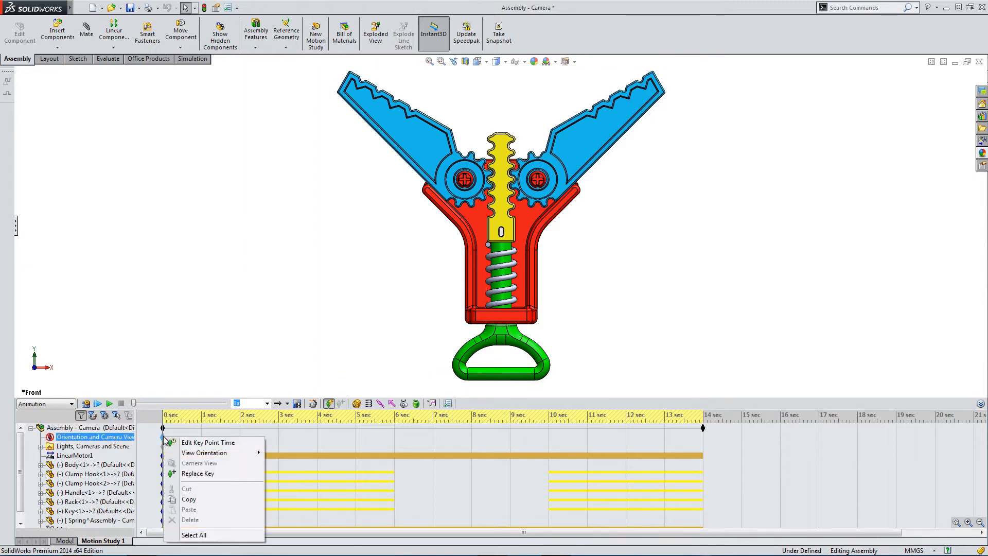
pyautogui.click(198, 473)
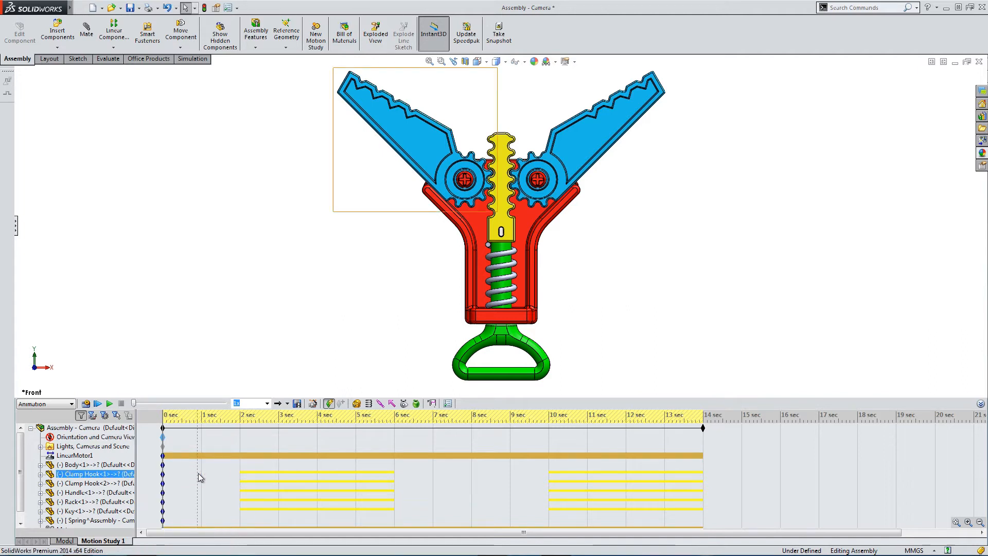
# Move the time bar to 2 seconds and add an Orientation and Camera Views key there
pyautogui.click(164, 427)
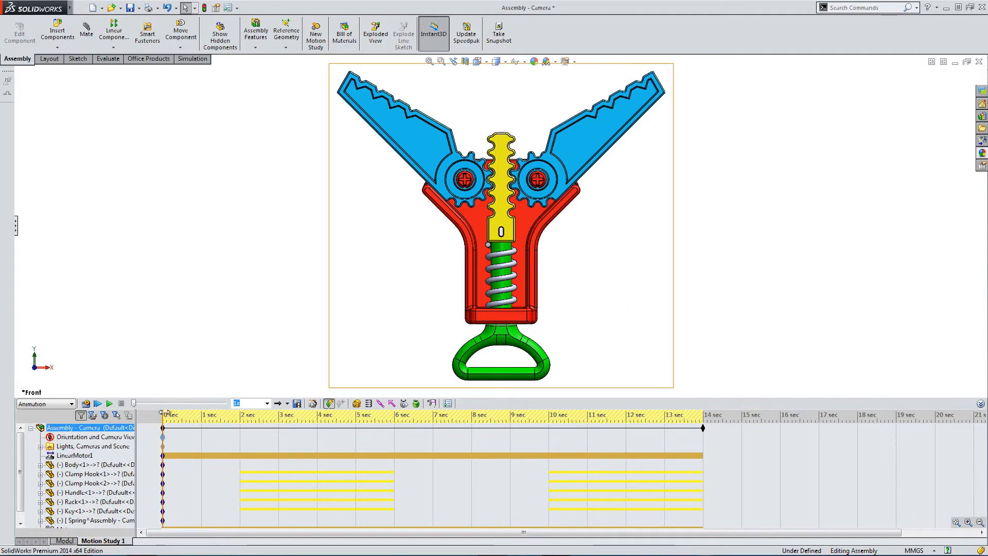
pyautogui.moveTo(164, 413); pyautogui.dragTo(240, 414)
pyautogui.click(237, 446)
pyautogui.click(93, 437)
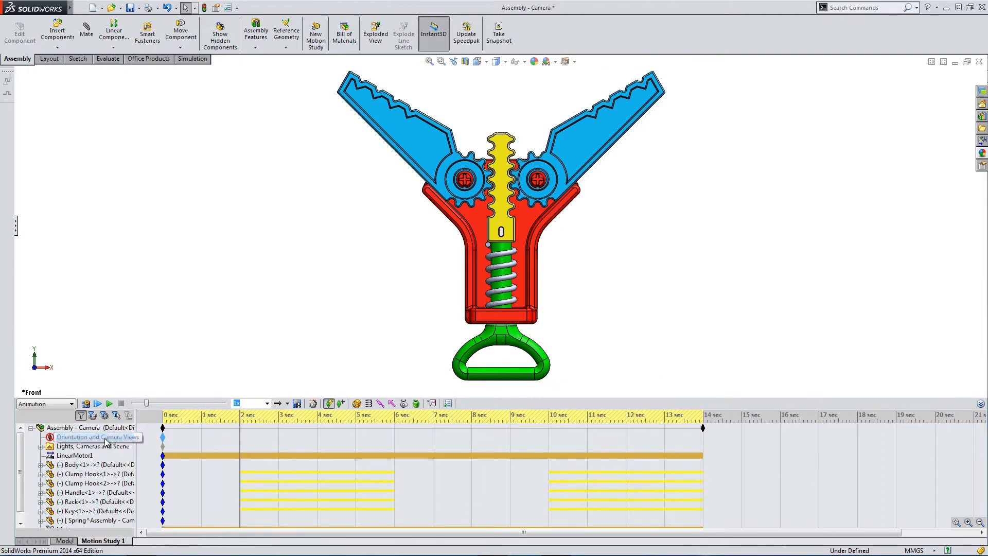
pyautogui.click(339, 404)
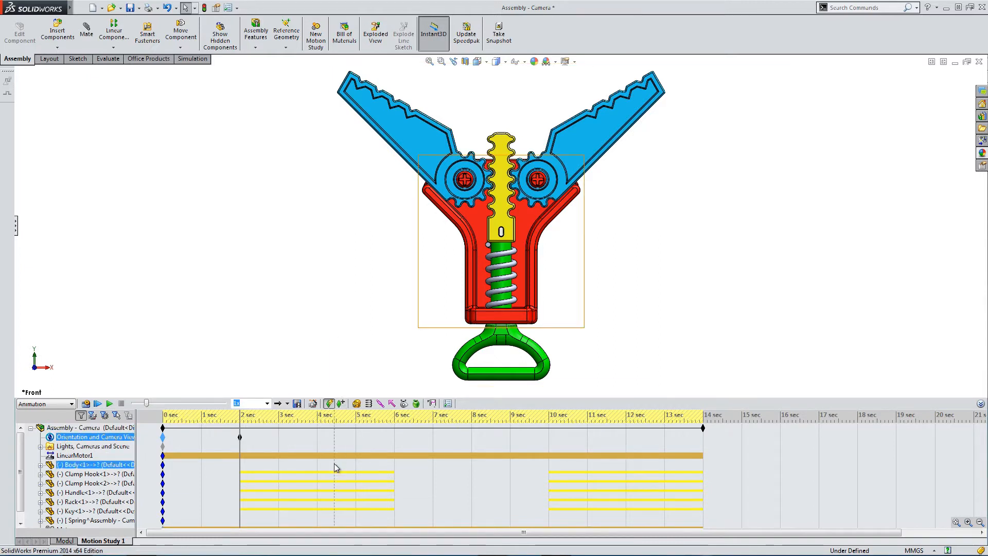
# Move the time bar to 6 seconds, where the clamp hooks are closed
pyautogui.moveTo(241, 415)
pyautogui.mouseDown()
pyautogui.moveTo(156, 417)
pyautogui.moveTo(239, 415)
pyautogui.mouseUp()
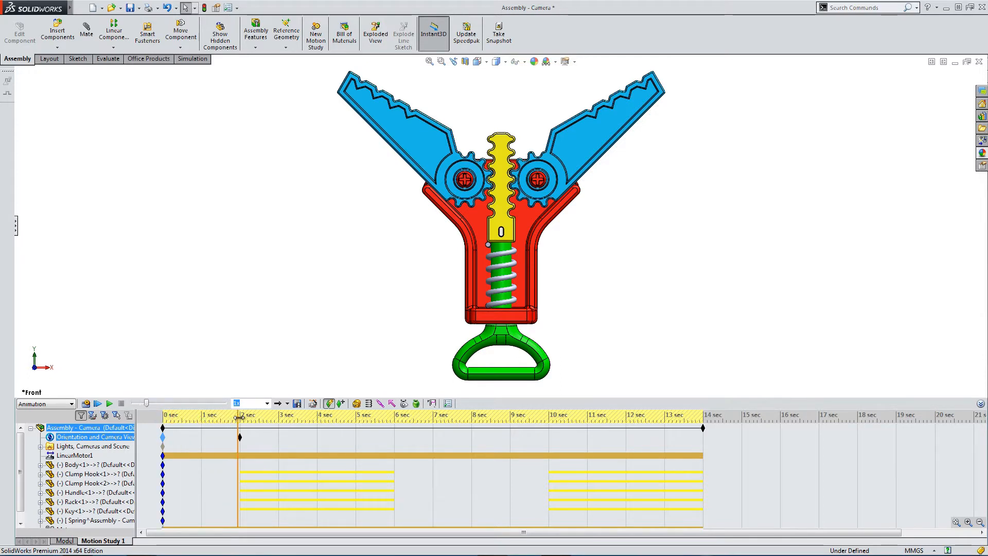
pyautogui.click(240, 466)
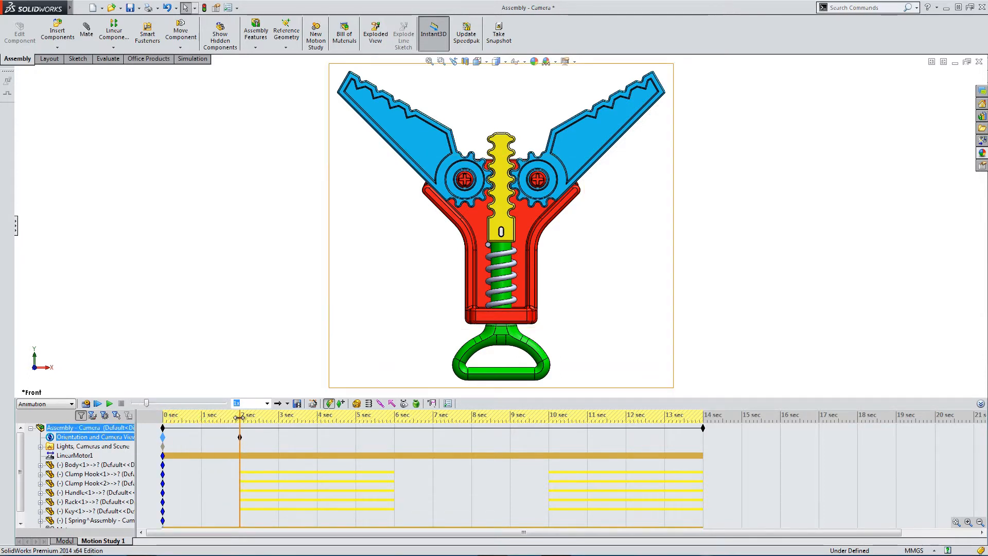
pyautogui.moveTo(240, 417); pyautogui.dragTo(393, 423)
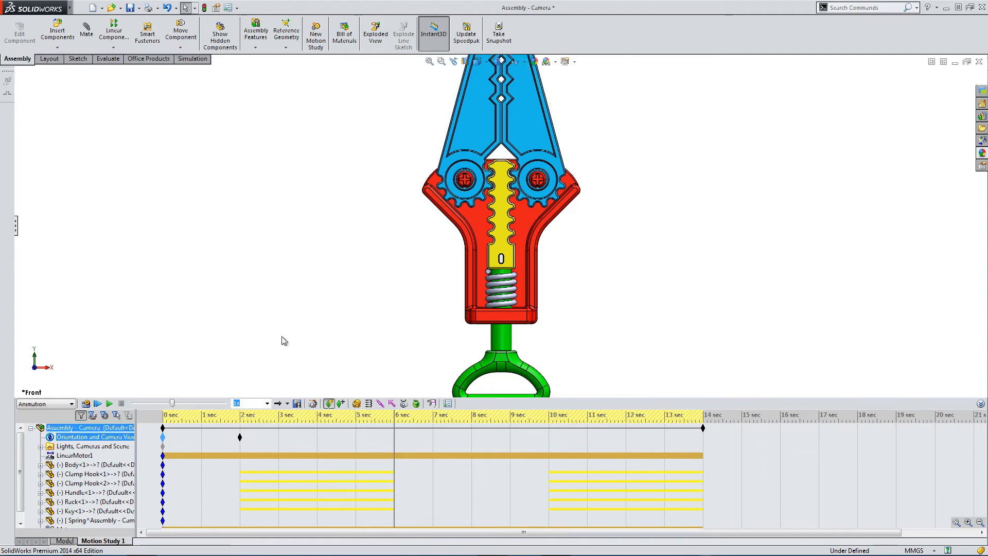
pyautogui.click(239, 437)
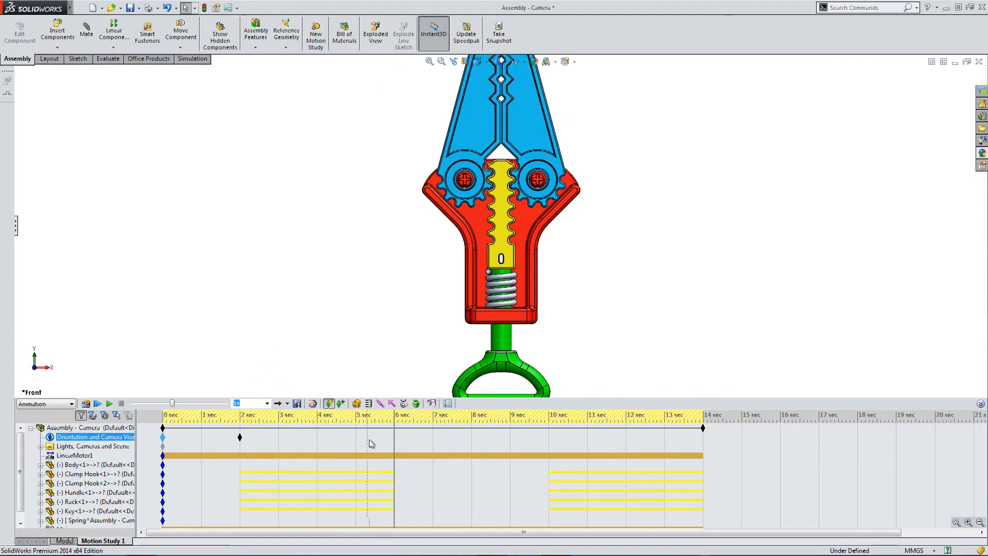
pyautogui.click(348, 474)
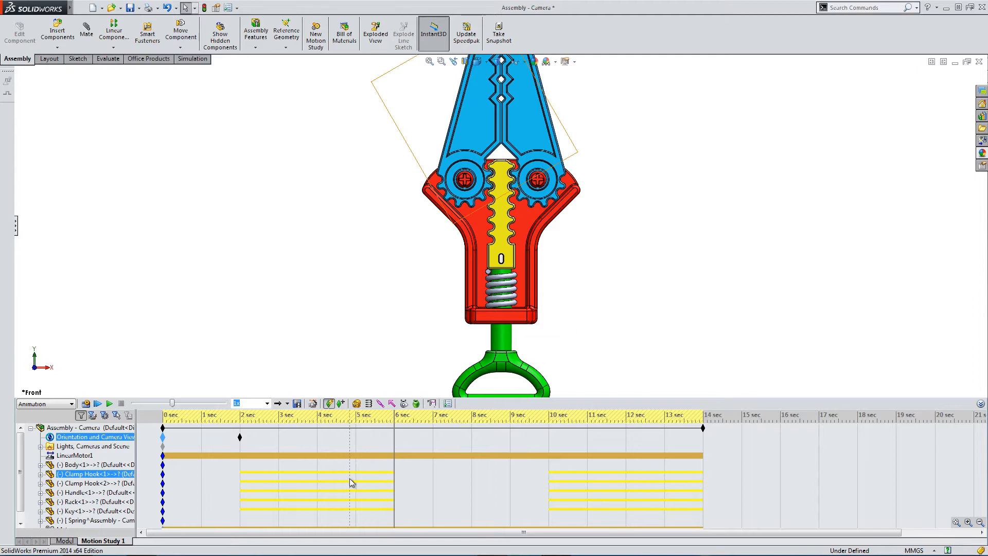
# Zoom out and pan the view so the whole closed clamp fits in the graphics area
pyautogui.click(379, 365)
pyautogui.rightClick(390, 276)
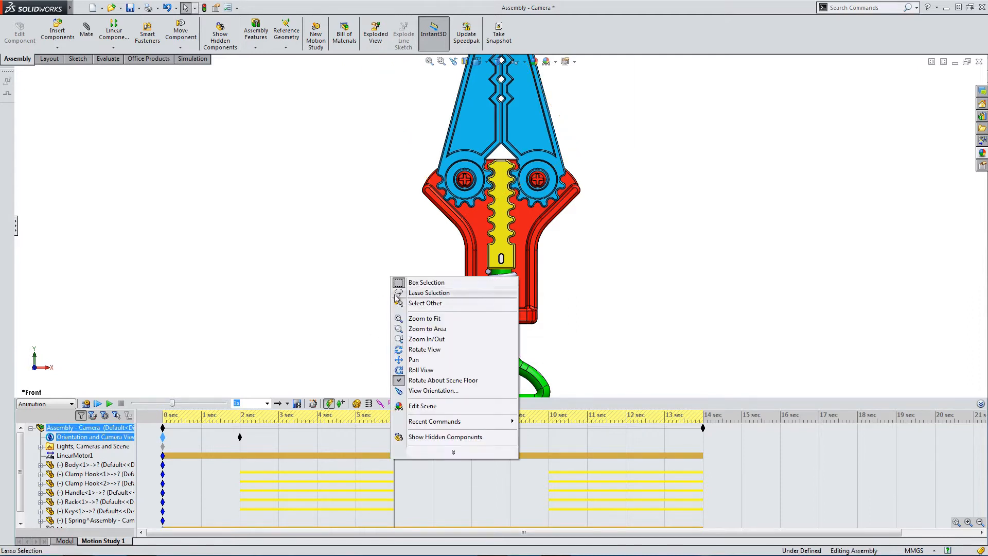
pyautogui.click(406, 359)
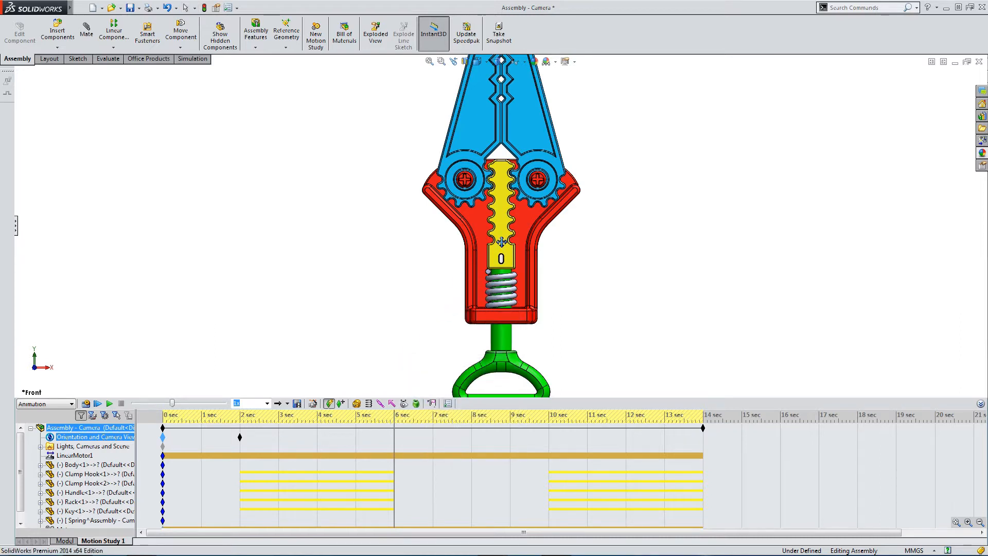
pyautogui.rightClick(421, 267)
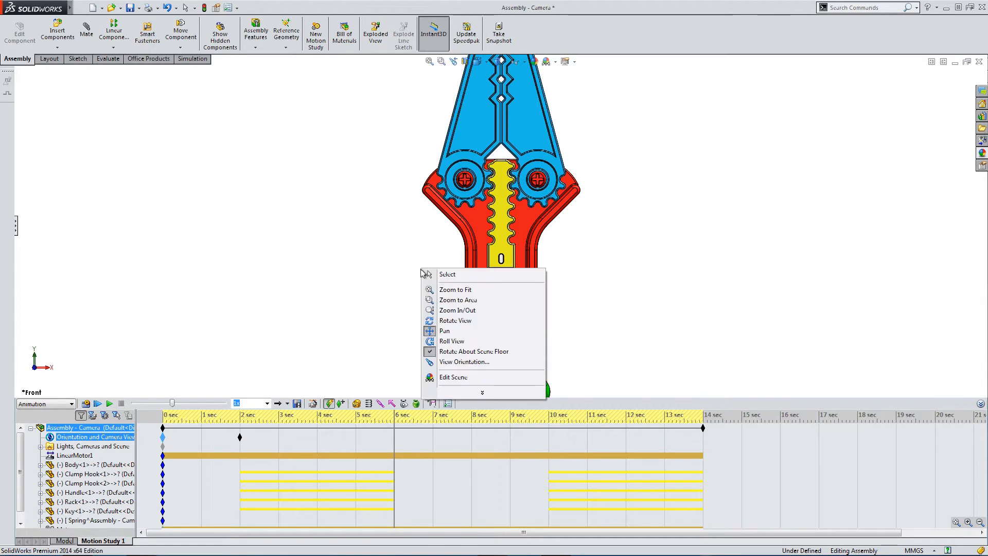
pyautogui.click(453, 310)
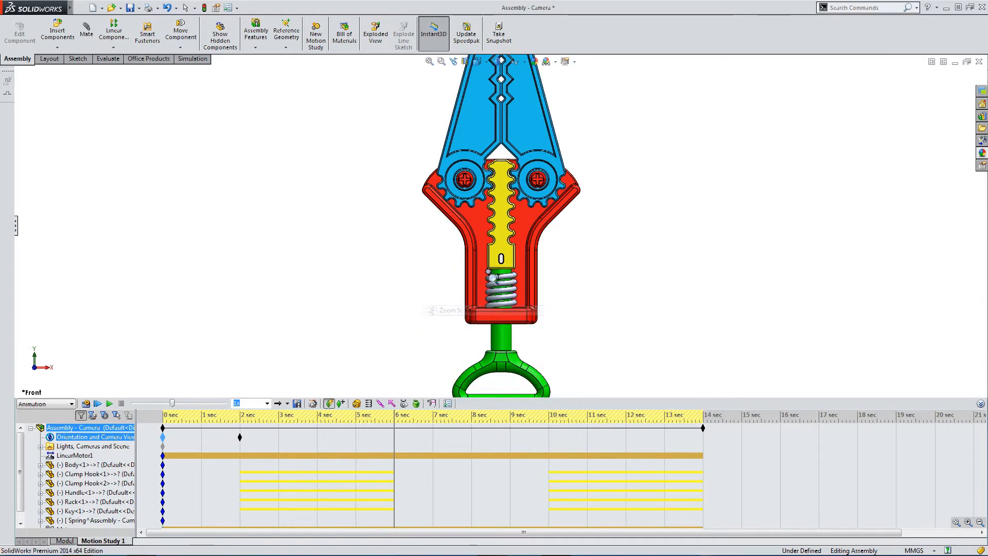
pyautogui.moveTo(502, 244); pyautogui.dragTo(501, 252)
pyautogui.rightClick(502, 252)
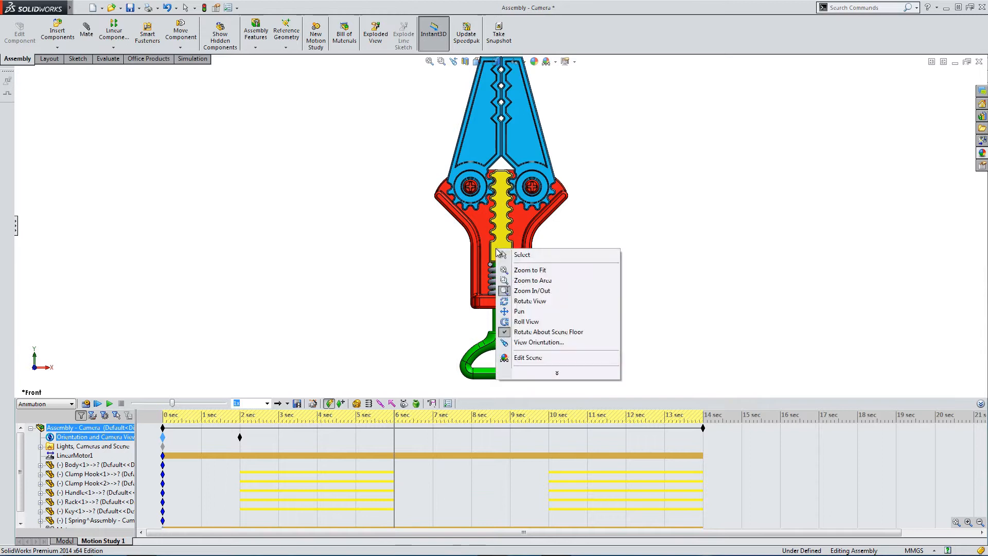
pyautogui.click(507, 308)
pyautogui.moveTo(503, 234); pyautogui.dragTo(504, 247)
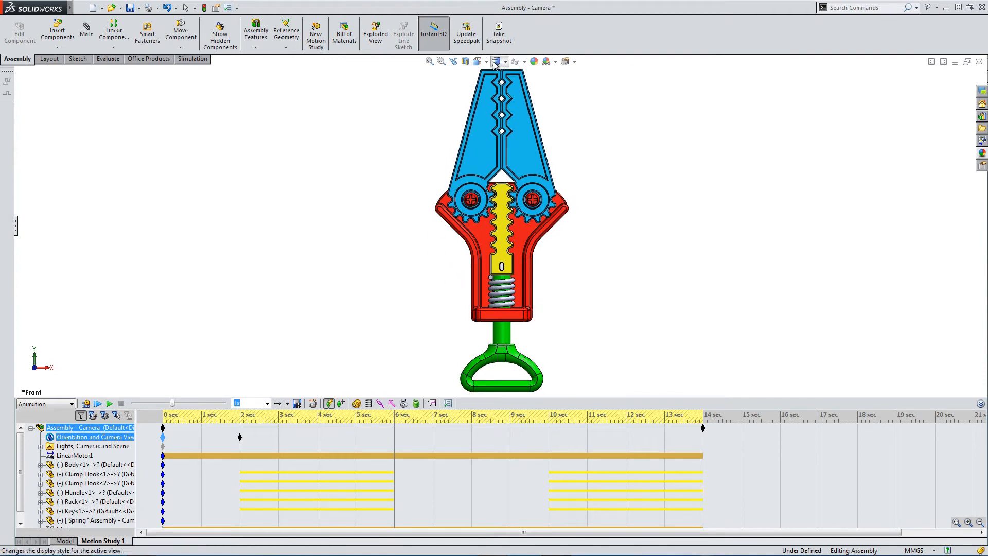
# Fit the closed clamp in Front view and add an Orientation and Camera Views key at 6 seconds
pyautogui.click(478, 62)
pyautogui.click(491, 100)
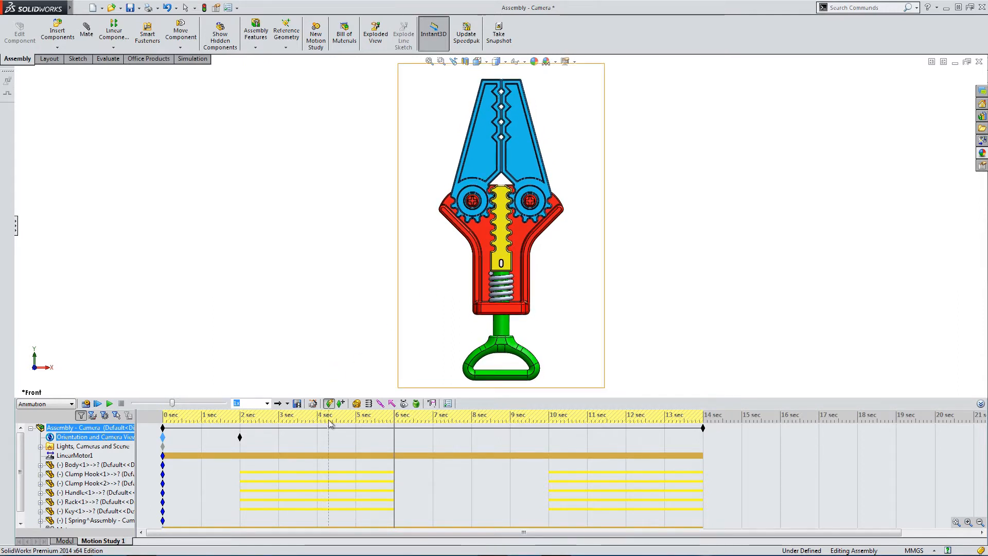
pyautogui.click(76, 437)
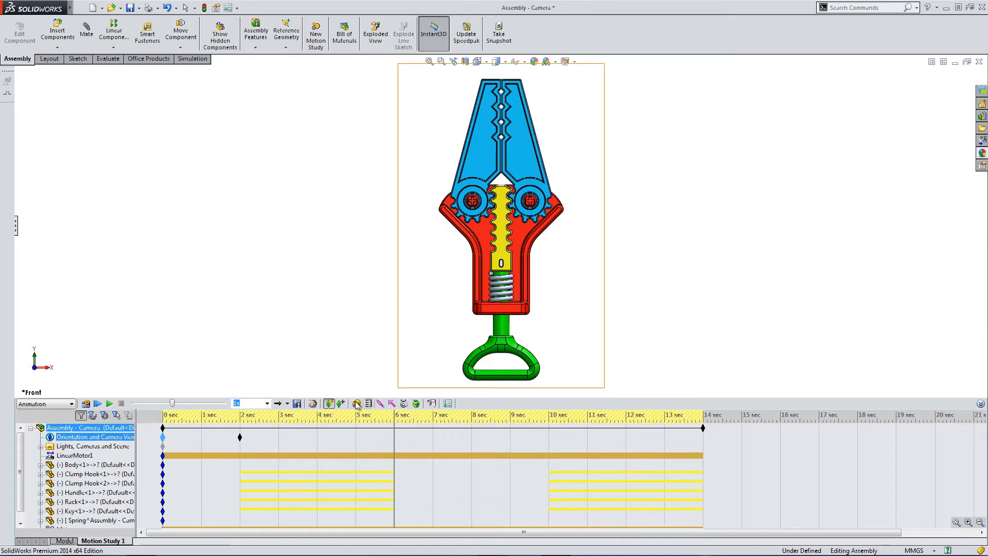
pyautogui.click(340, 404)
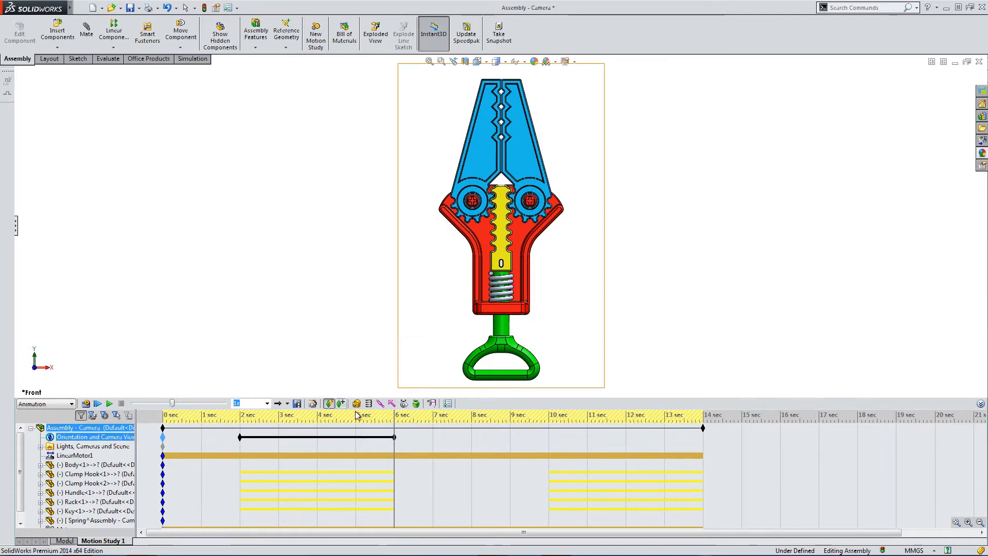
# Play the animation from 0 seconds to check the camera zoom, and stop it after the 6-second key
pyautogui.click(412, 426)
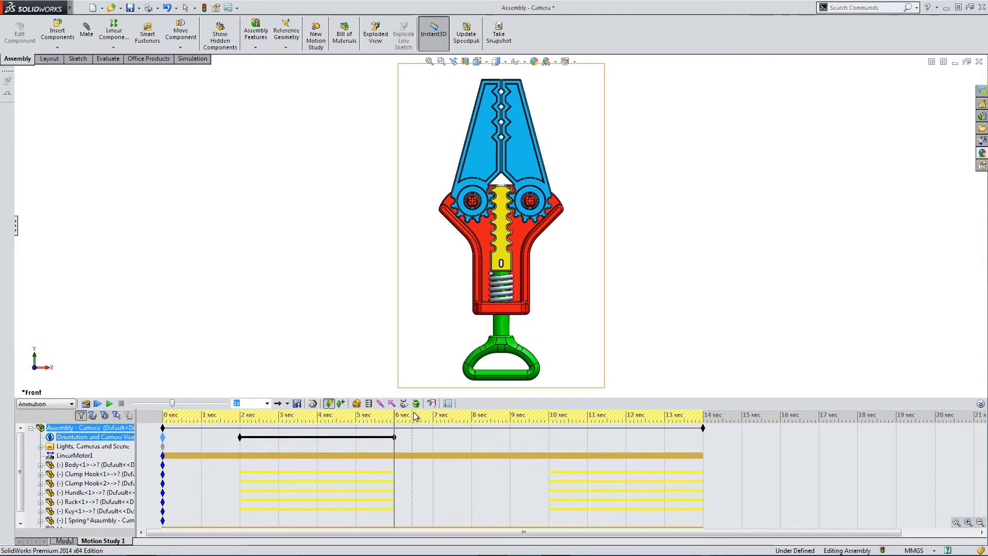
pyautogui.moveTo(394, 414); pyautogui.dragTo(163, 422)
pyautogui.click(110, 404)
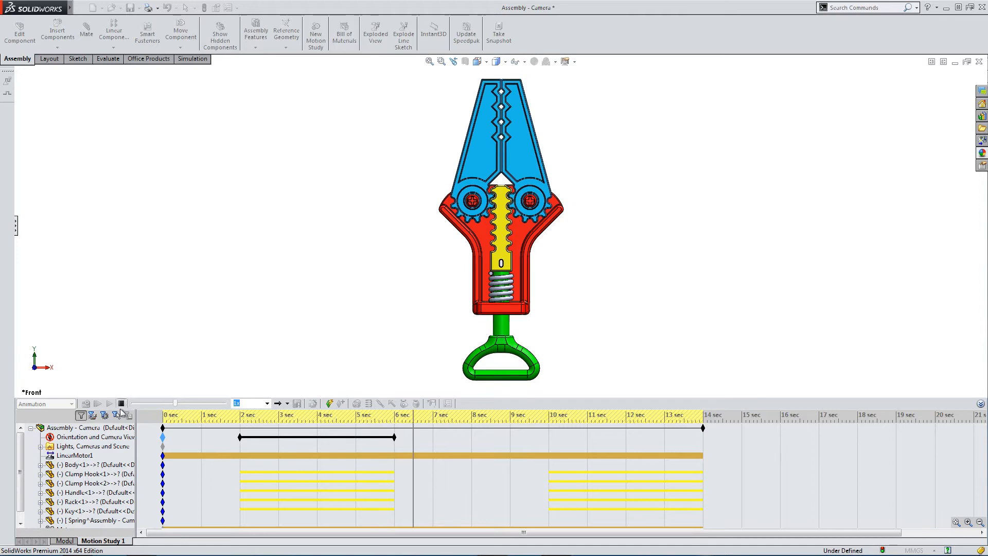
pyautogui.click(120, 405)
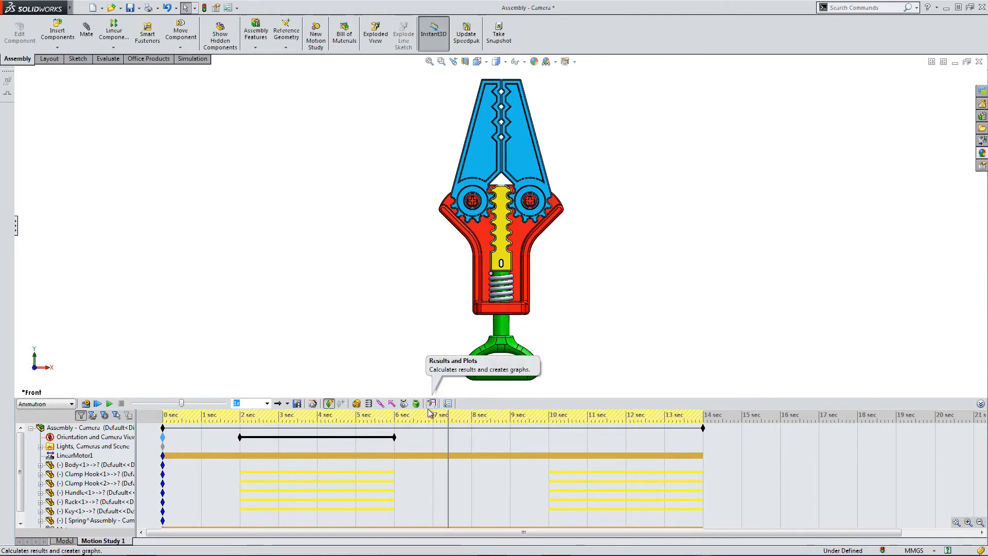
# Move the time bar to 8 seconds and add an Orientation and Camera Views key there
pyautogui.moveTo(449, 416); pyautogui.dragTo(471, 416)
pyautogui.click(461, 456)
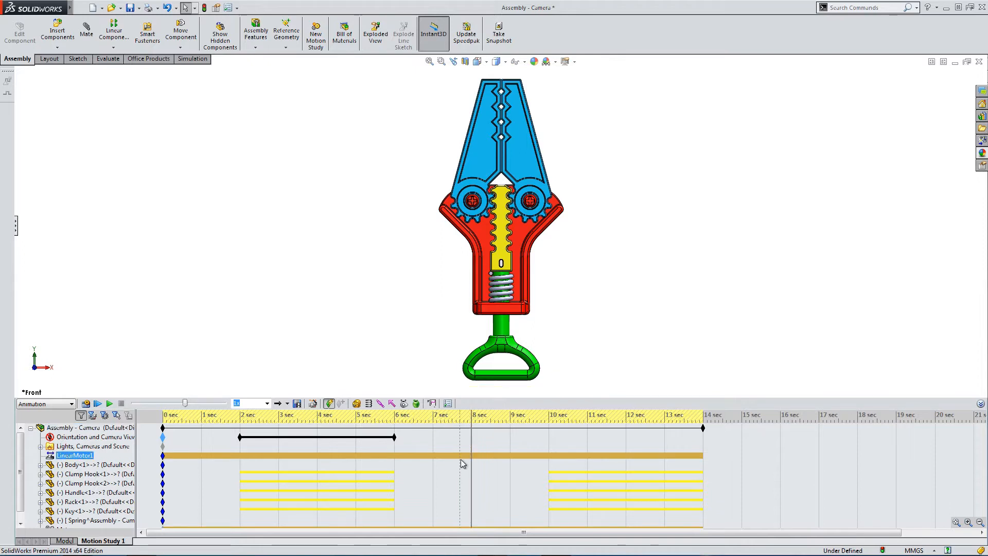
pyautogui.click(126, 438)
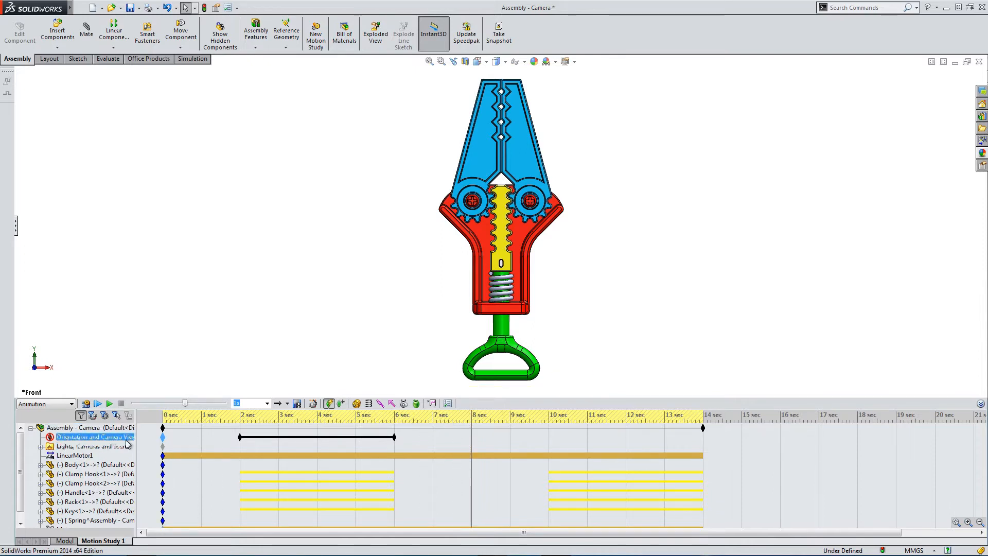
pyautogui.click(342, 405)
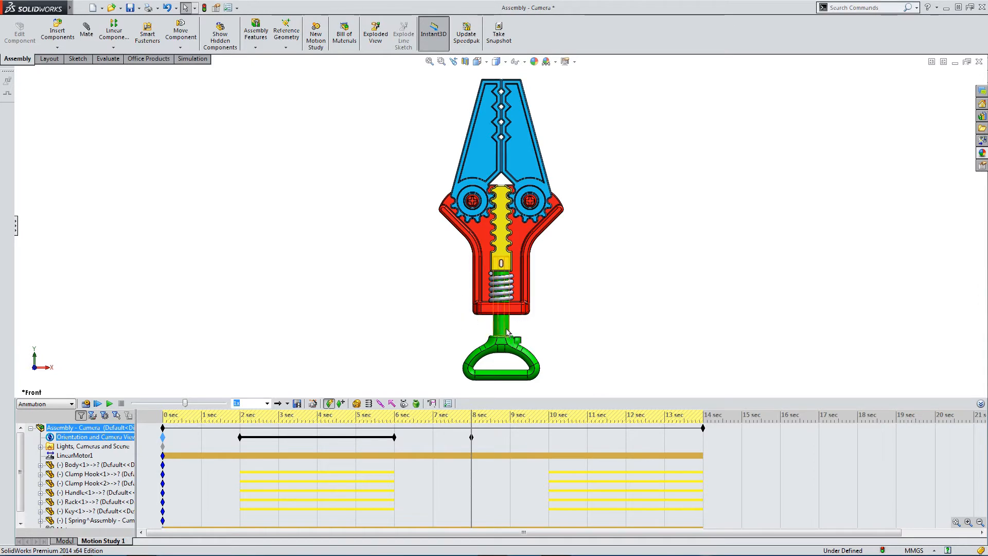
# Move the time bar to 10 seconds, switch to Right view, and add an Orientation and Camera Views key there
pyautogui.moveTo(472, 424); pyautogui.dragTo(549, 424)
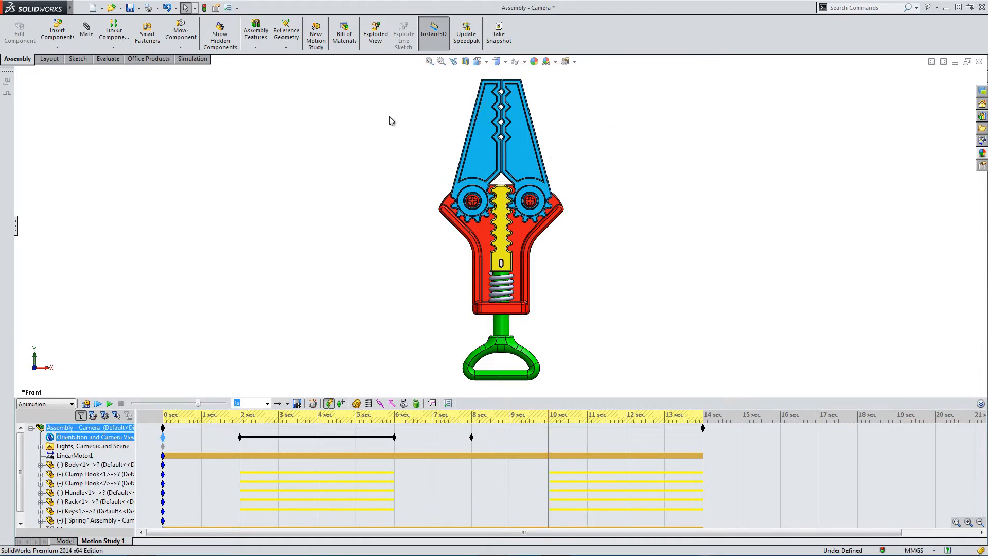
pyautogui.click(477, 62)
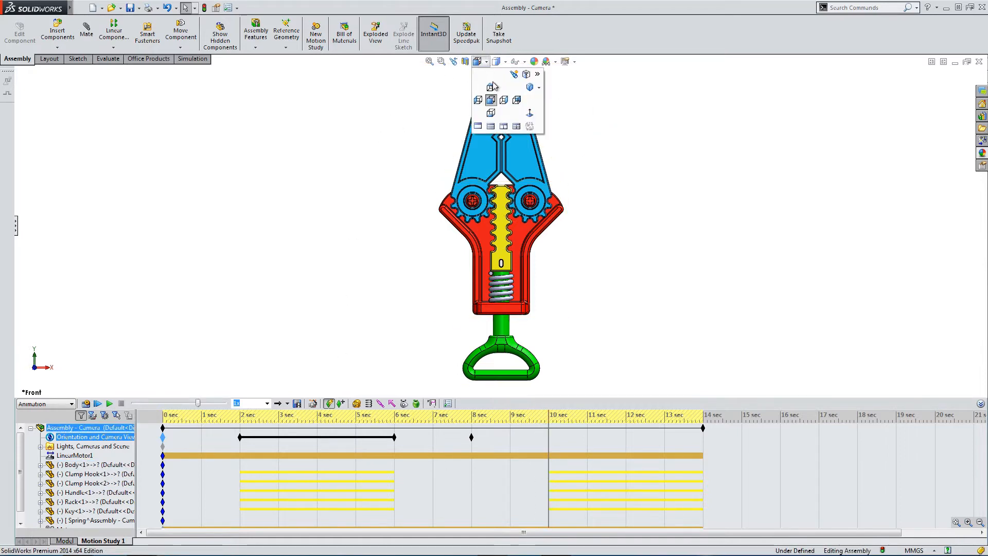
pyautogui.click(503, 100)
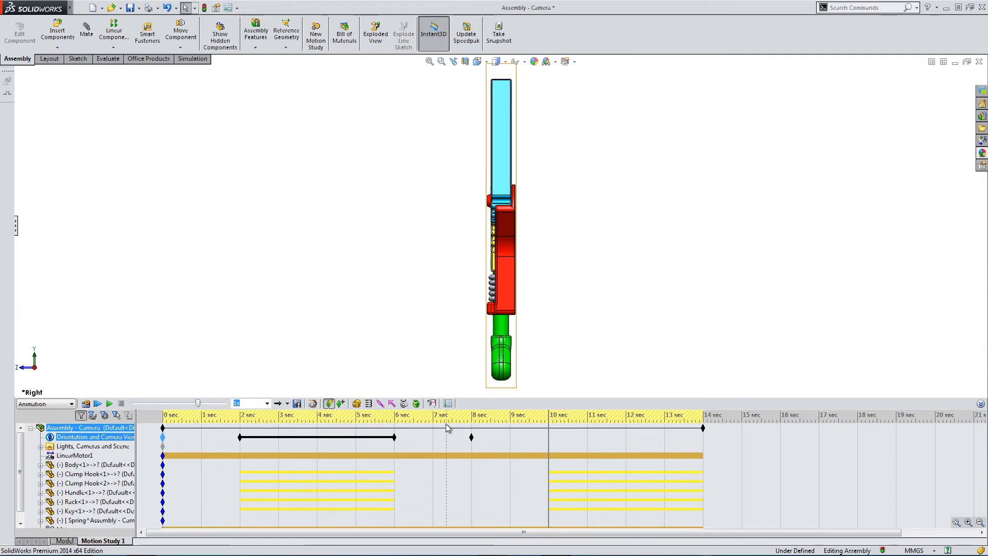
pyautogui.click(328, 403)
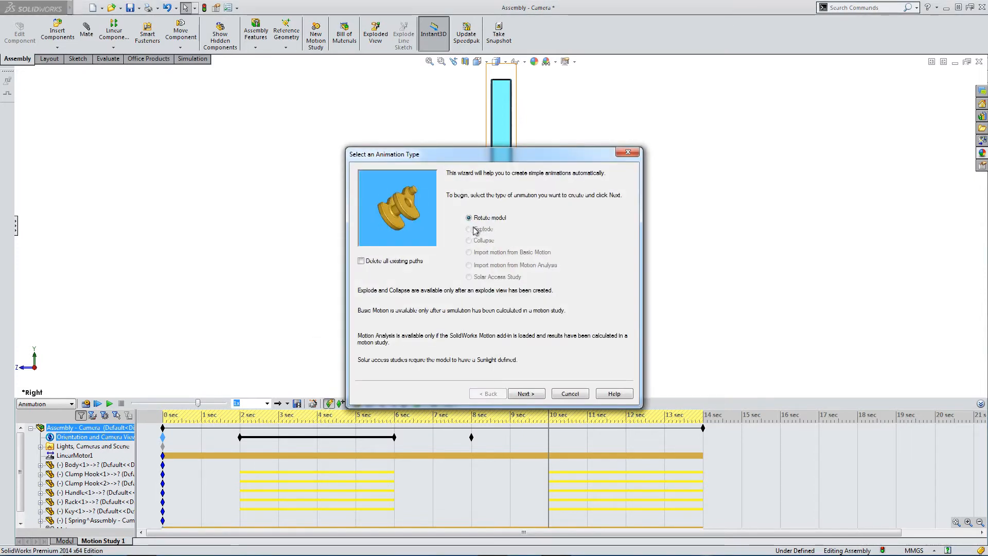
pyautogui.click(560, 394)
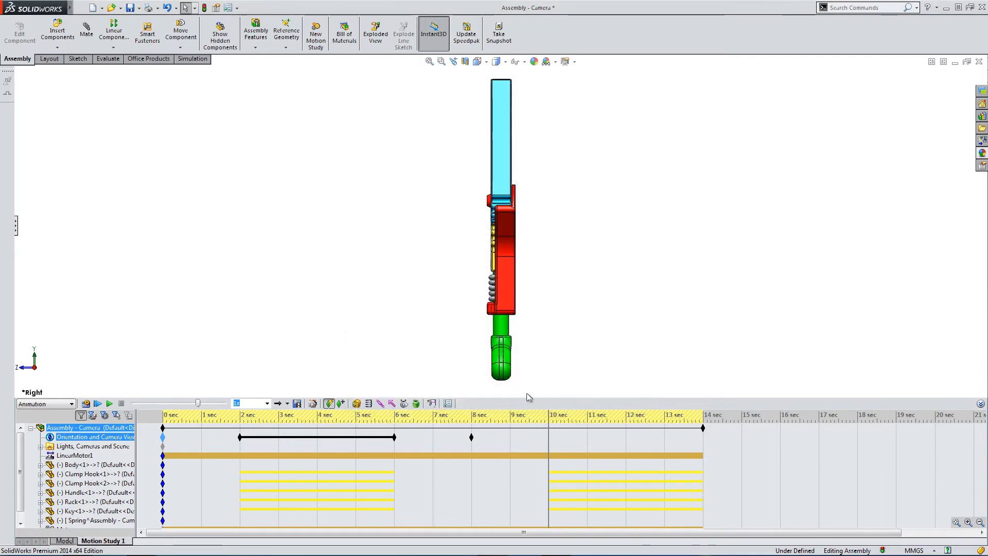
pyautogui.click(339, 404)
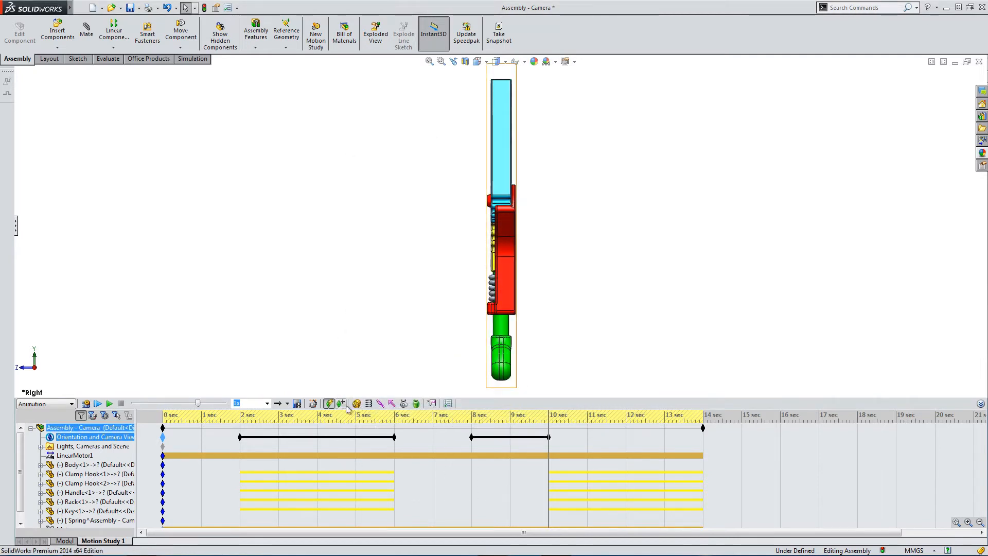
# Move the time bar to 12 seconds, switch to Back view, and add an Orientation and Camera Views key there
pyautogui.moveTo(547, 416); pyautogui.dragTo(626, 420)
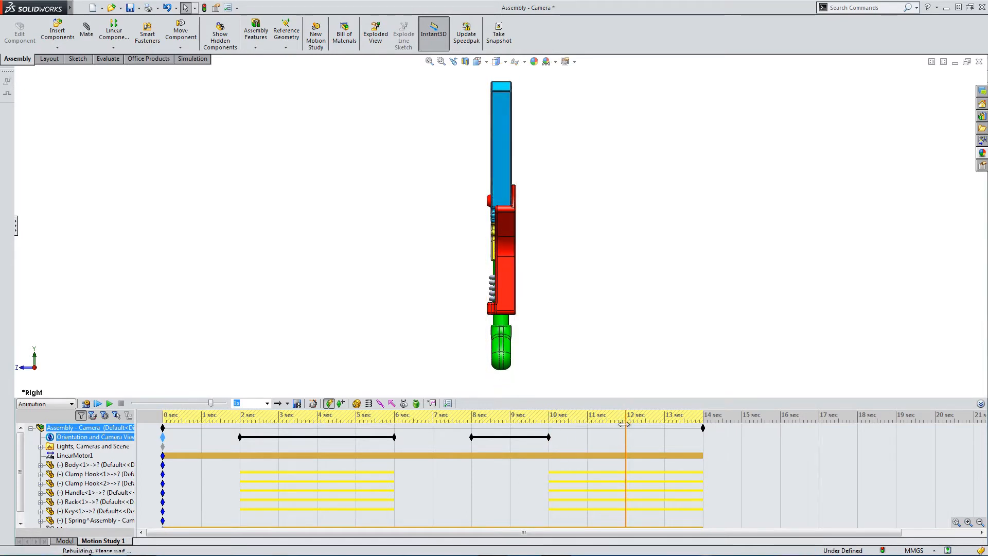
pyautogui.click(538, 461)
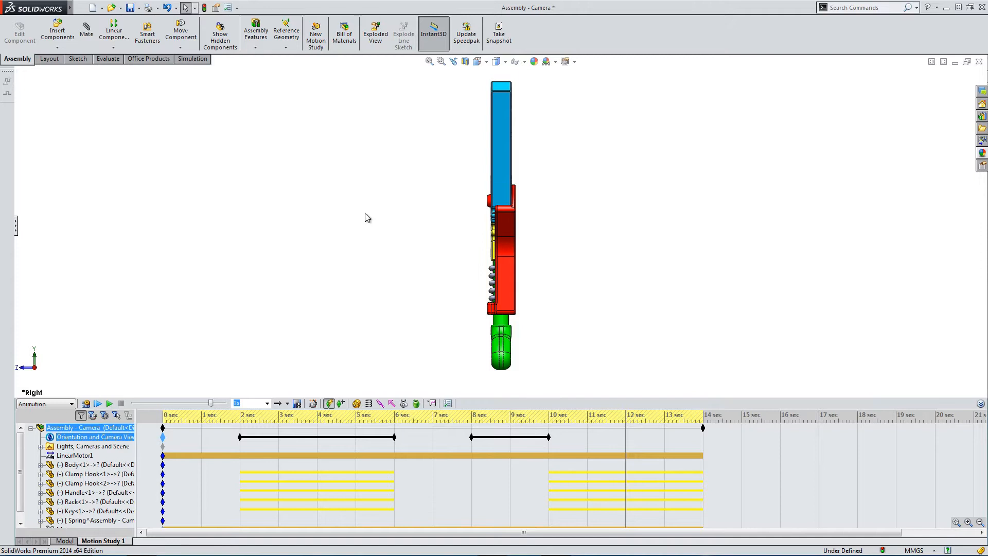
pyautogui.click(477, 62)
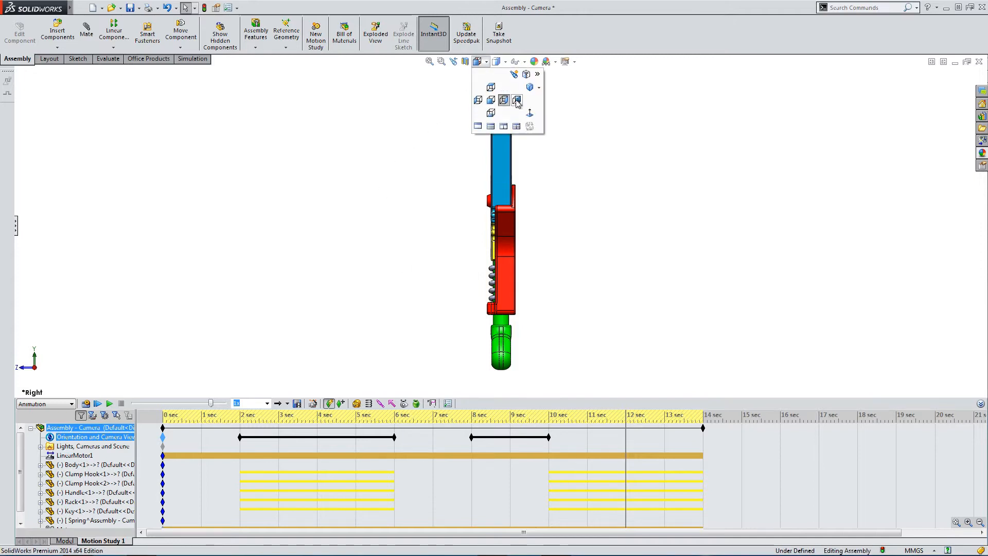
pyautogui.click(517, 100)
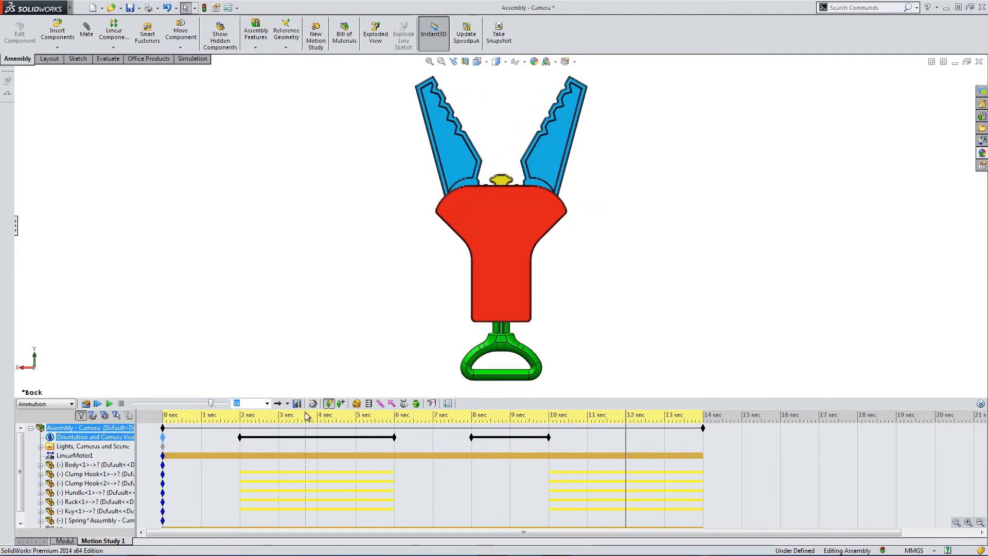
pyautogui.click(342, 403)
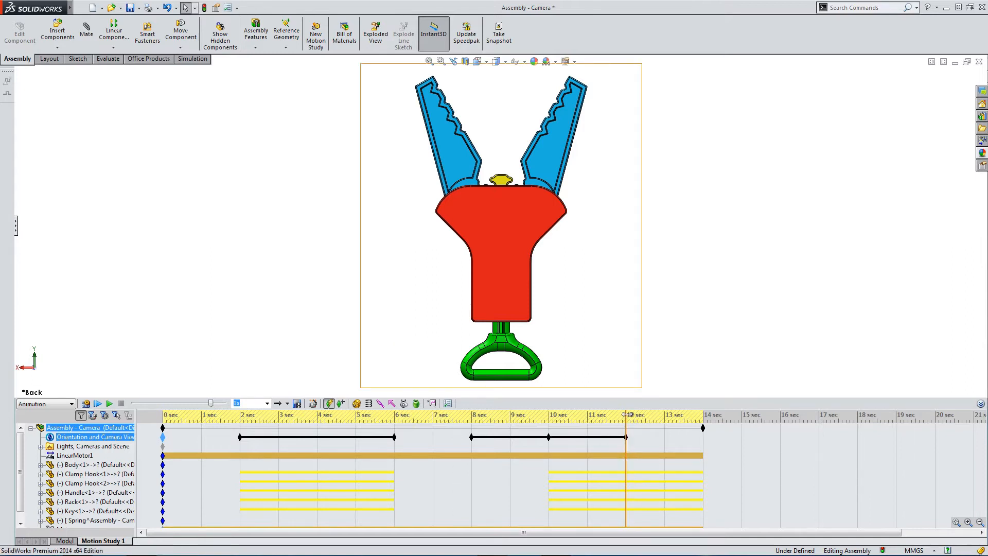
# Move the time bar to 14 seconds, switch to Left view, and add an Orientation and Camera Views key there
pyautogui.moveTo(628, 414); pyautogui.dragTo(703, 414)
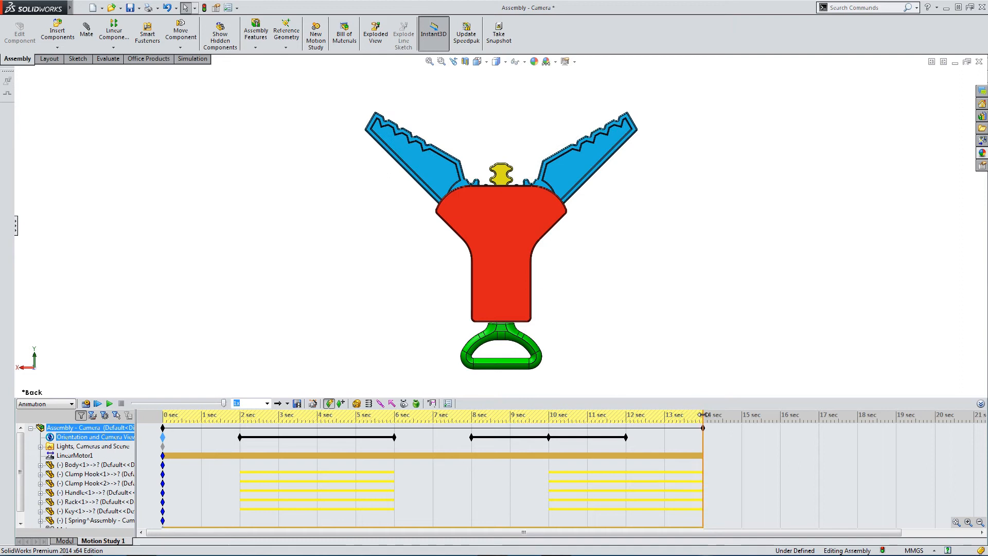
pyautogui.click(524, 62)
pyautogui.click(503, 62)
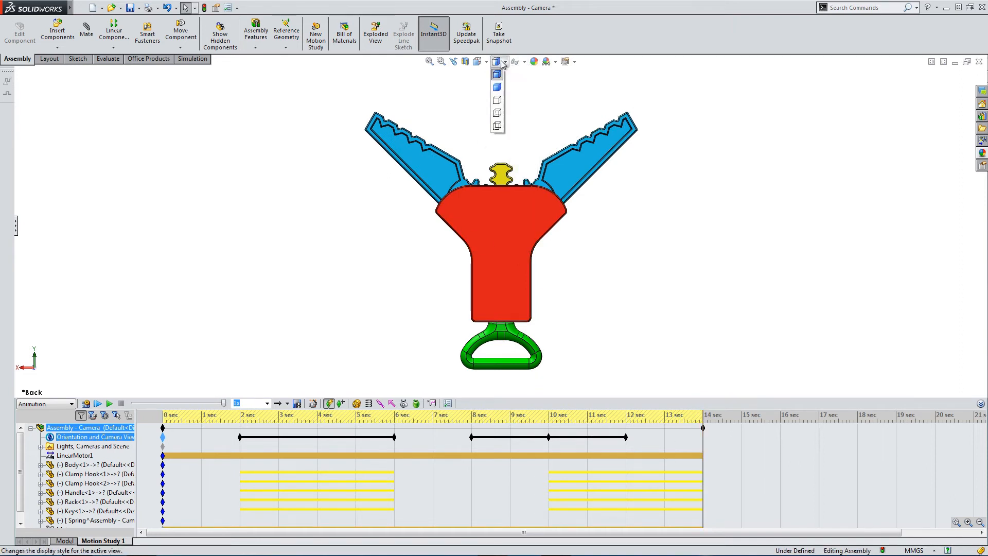
pyautogui.click(486, 62)
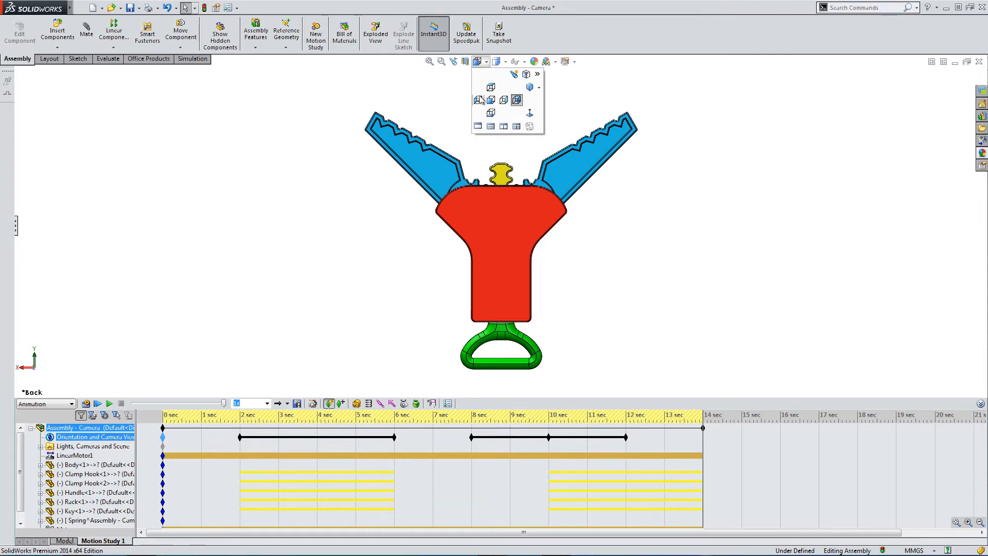
pyautogui.click(477, 99)
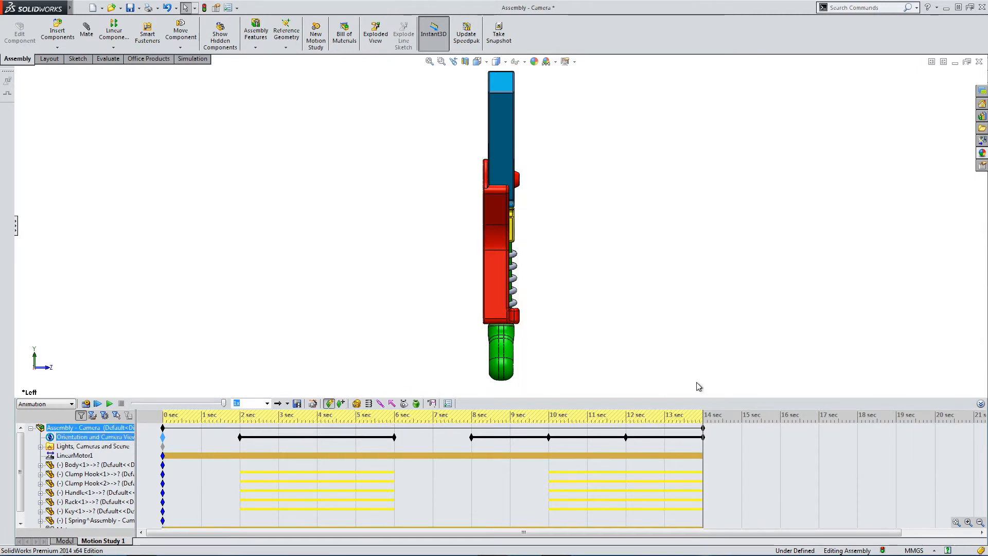
# Extend the animation's end to 16 seconds and set the 14-second Orientation and Camera Views key to Front view
pyautogui.moveTo(704, 430); pyautogui.dragTo(756, 432)
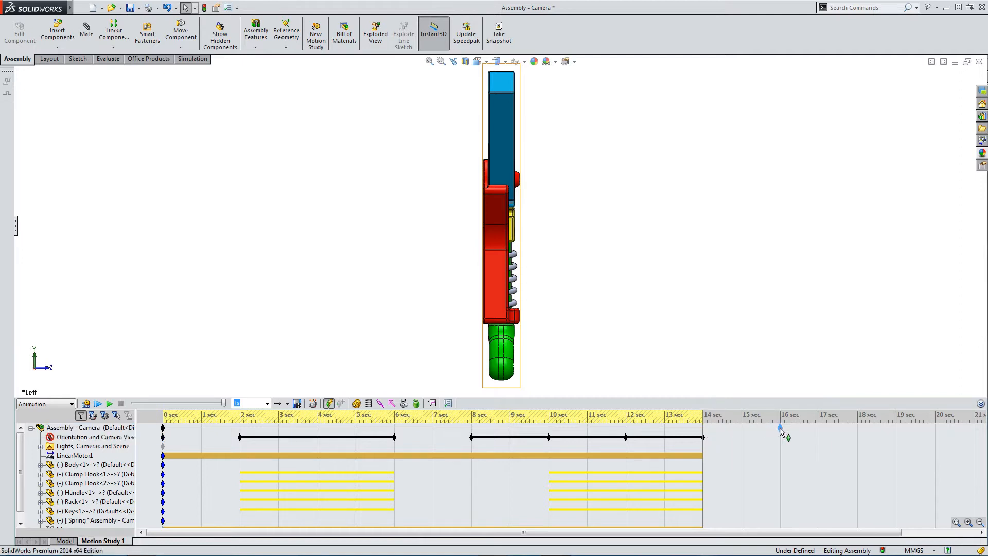
pyautogui.moveTo(780, 427); pyautogui.dragTo(779, 428)
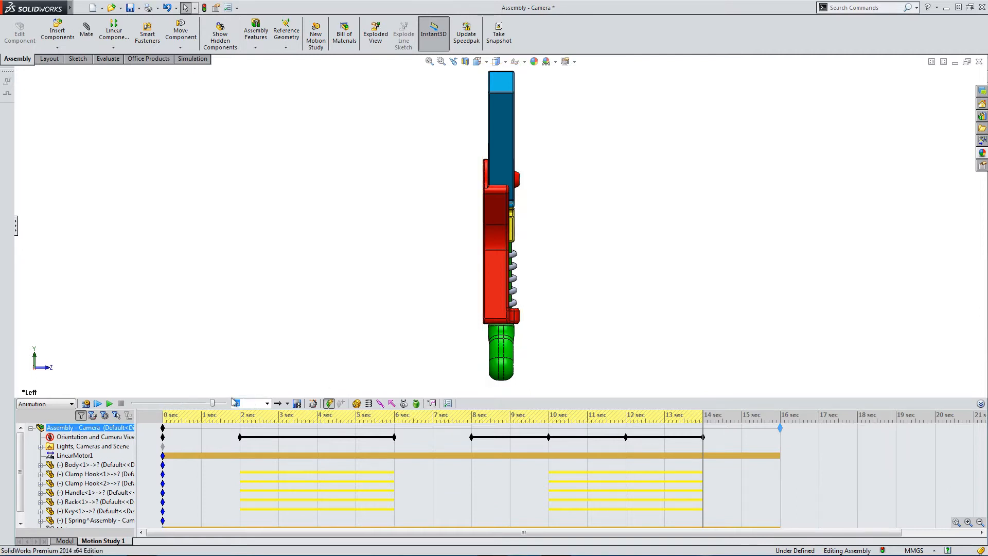
pyautogui.click(477, 61)
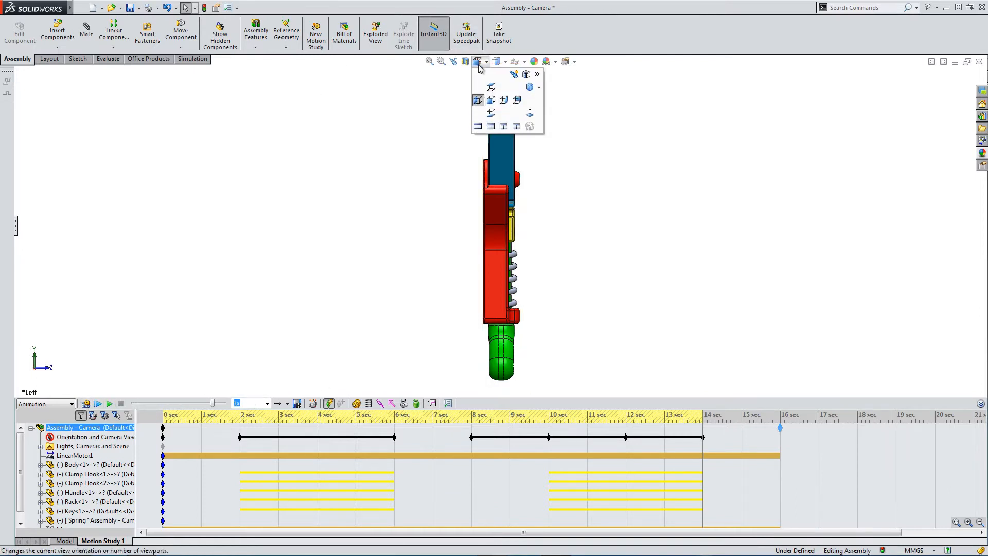
pyautogui.click(492, 100)
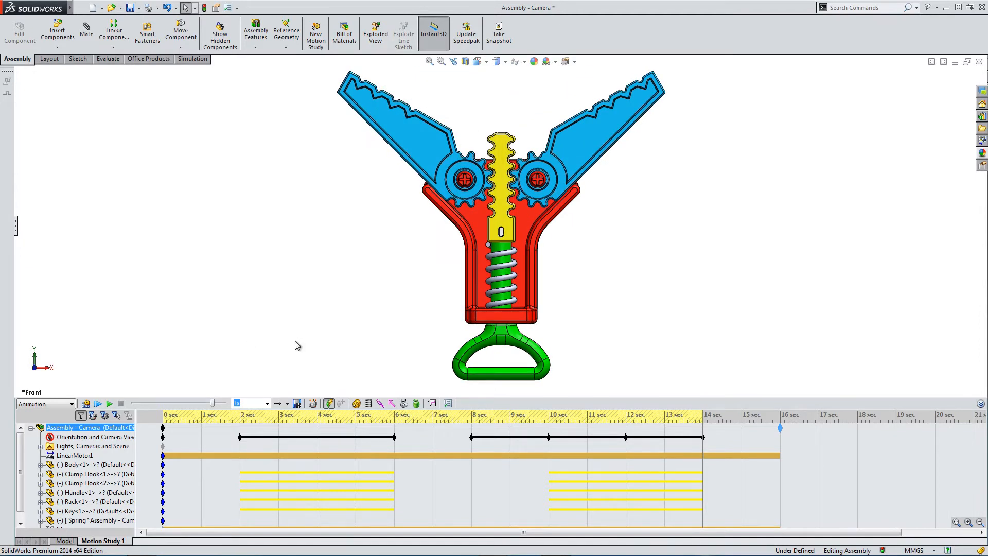
pyautogui.click(98, 437)
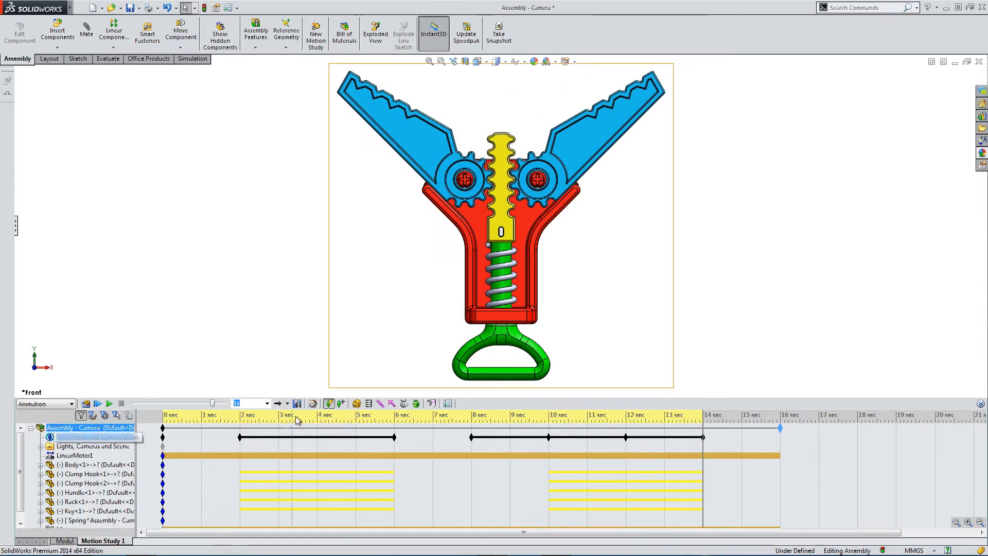
pyautogui.click(341, 403)
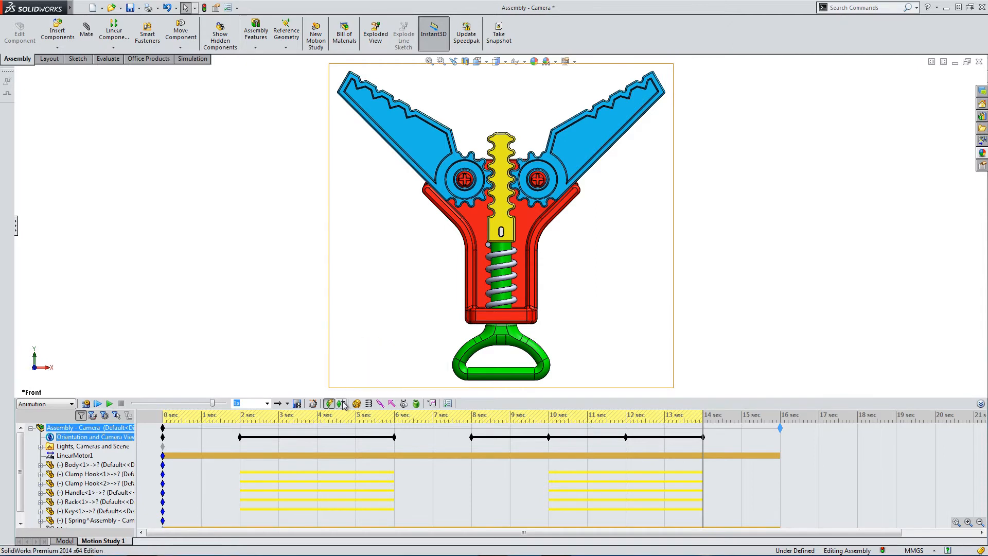
# Move the time bar from 14 to 16 seconds to check the end position, and return to 0 seconds
pyautogui.moveTo(703, 415); pyautogui.dragTo(709, 437)
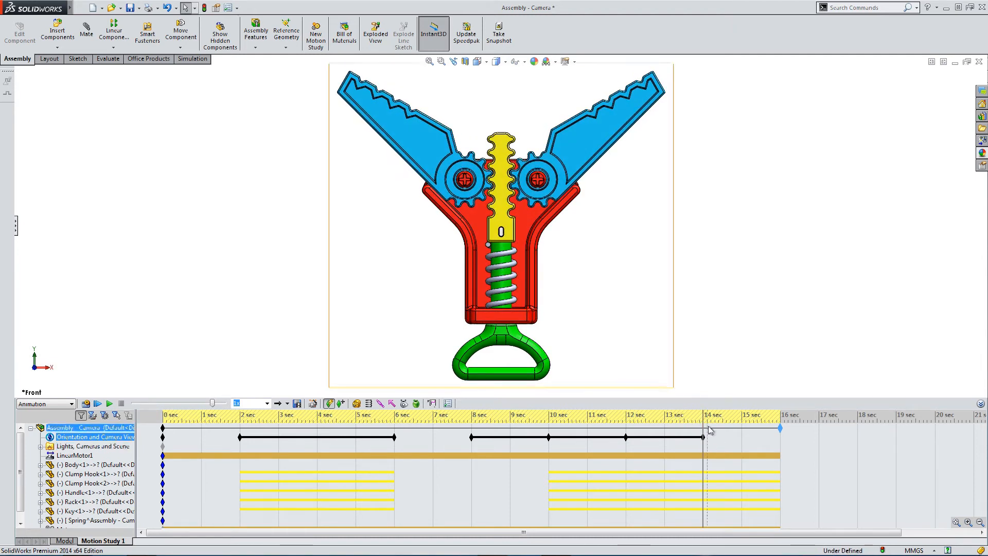
pyautogui.moveTo(702, 422); pyautogui.dragTo(789, 423)
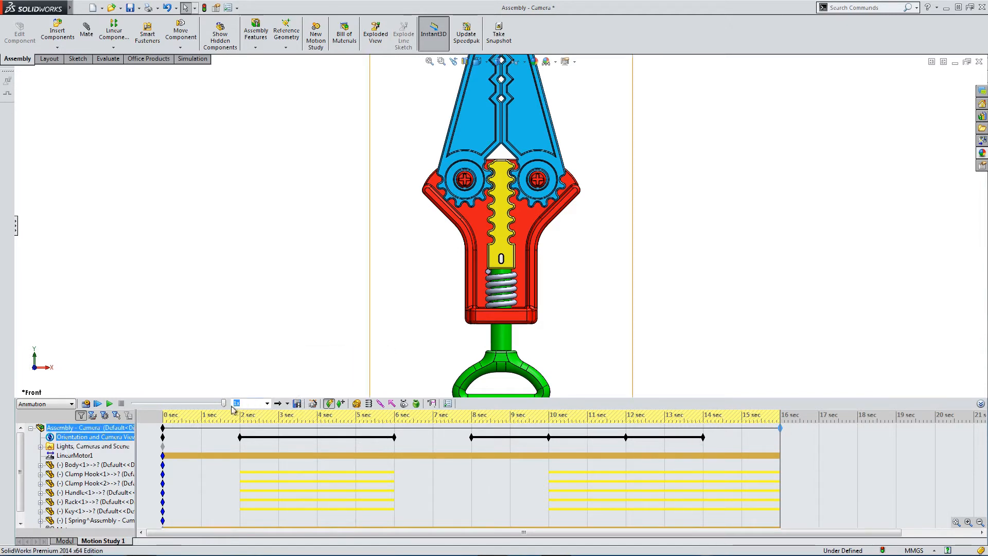
pyautogui.moveTo(115, 403); pyautogui.dragTo(116, 403)
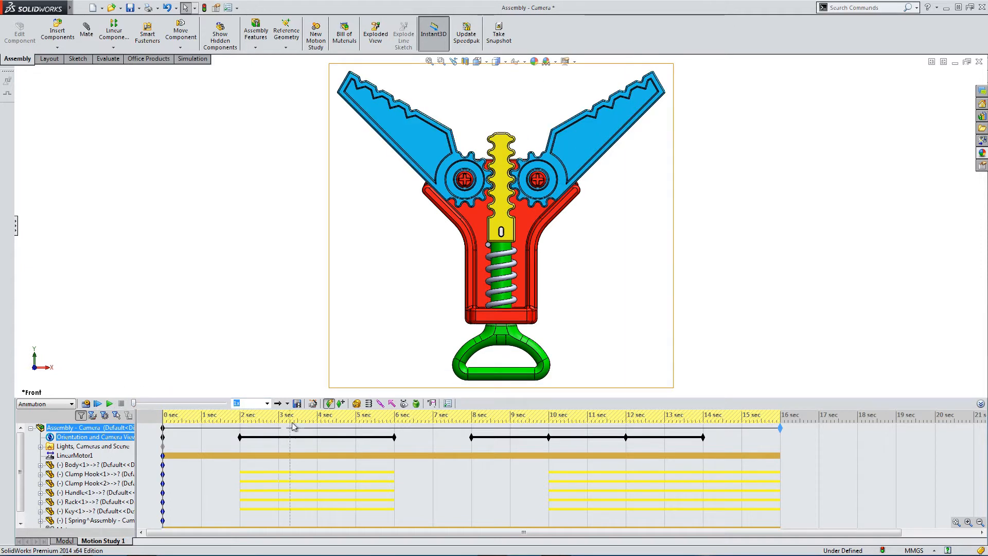
# Set the playback mode to Loop, play the animation from the start, and stop it with the time back at 0 seconds
pyautogui.click(287, 404)
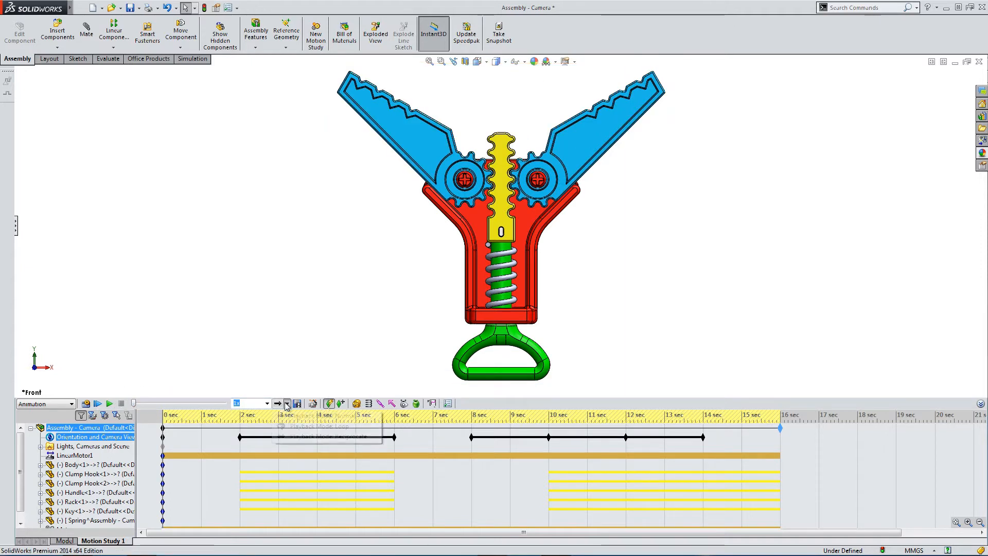
pyautogui.click(291, 427)
pyautogui.click(109, 404)
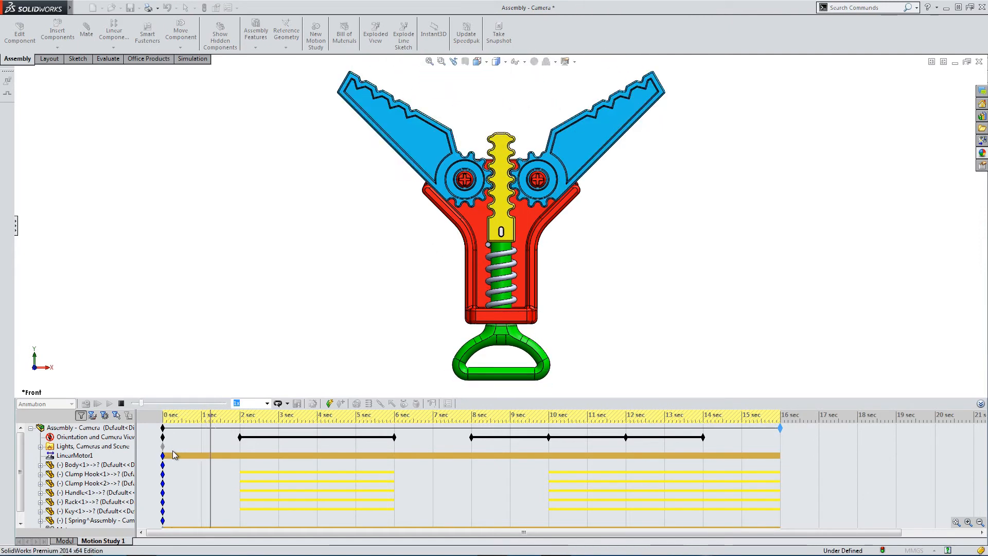
pyautogui.click(121, 404)
pyautogui.click(166, 438)
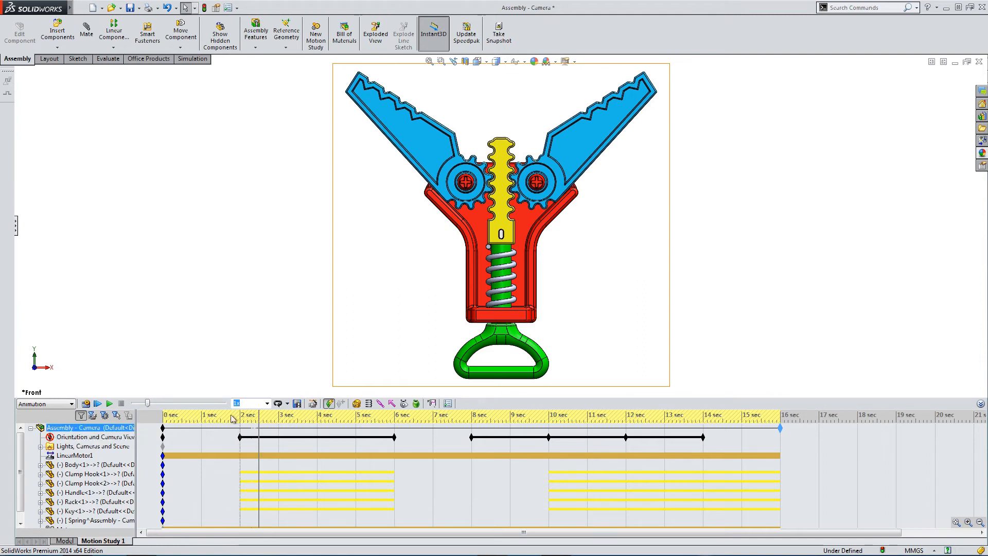
pyautogui.moveTo(154, 404); pyautogui.dragTo(134, 404)
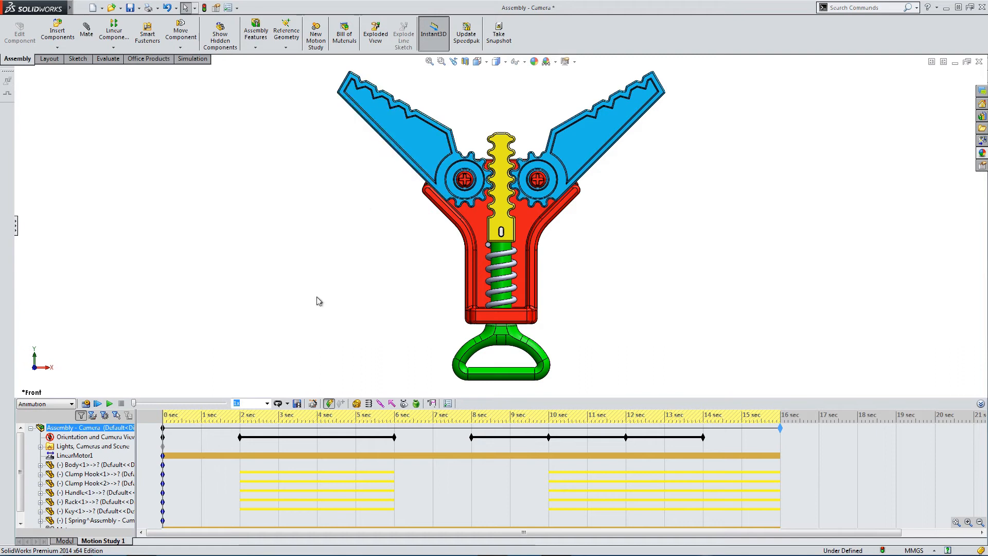
# Scrub the full timeline to 16 seconds and back to 0 to review the clamp's motion
pyautogui.moveTo(160, 413); pyautogui.dragTo(785, 405)
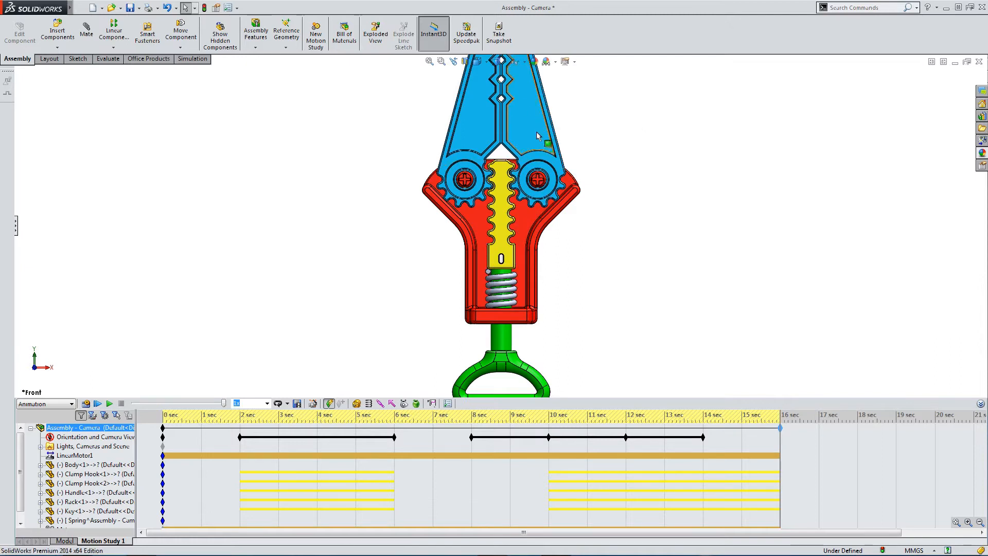
pyautogui.moveTo(778, 413); pyautogui.dragTo(173, 411)
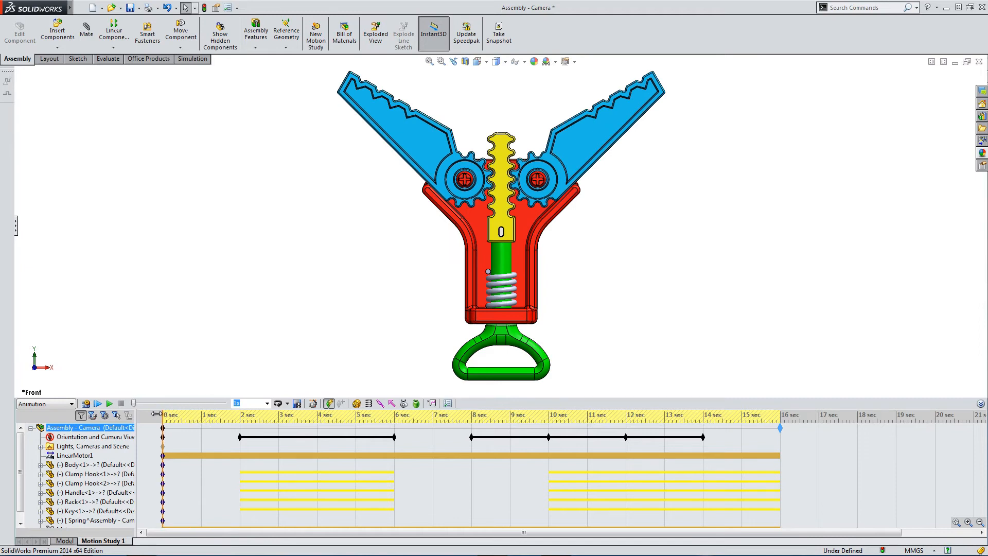
pyautogui.click(172, 483)
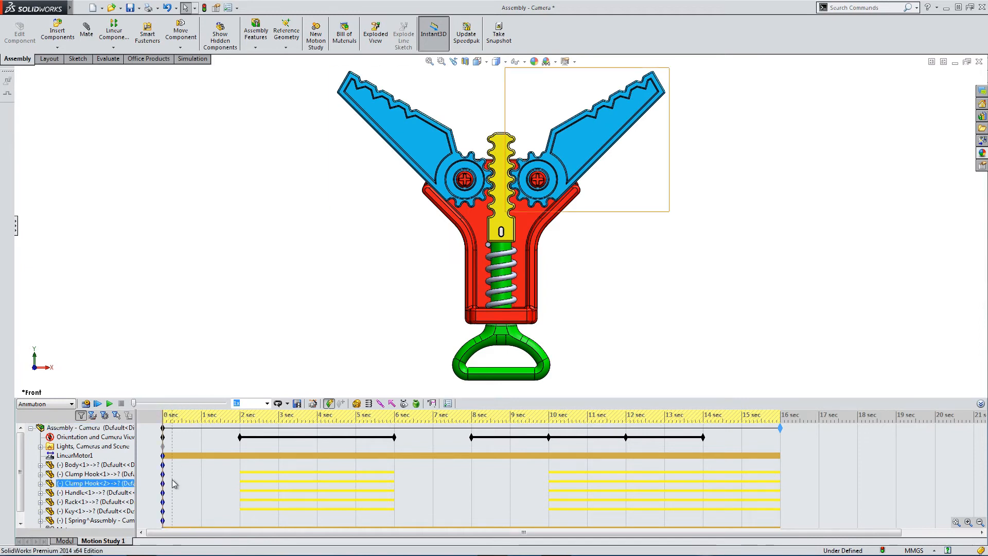
pyautogui.click(153, 325)
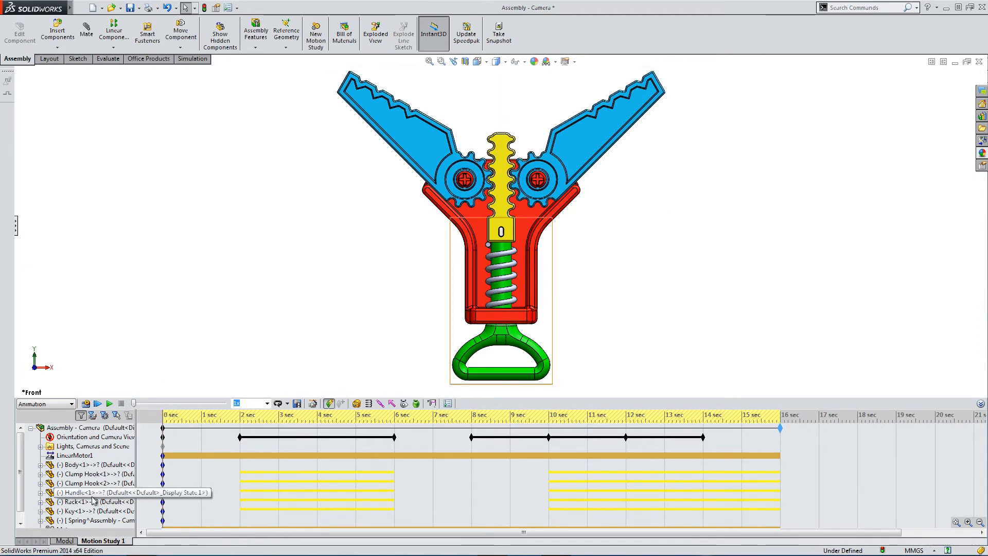
# Edit the linear motor's segments, adding a row from 14 to 16 seconds at 0.00 mm displacement, and accept the motor
pyautogui.rightClick(75, 456)
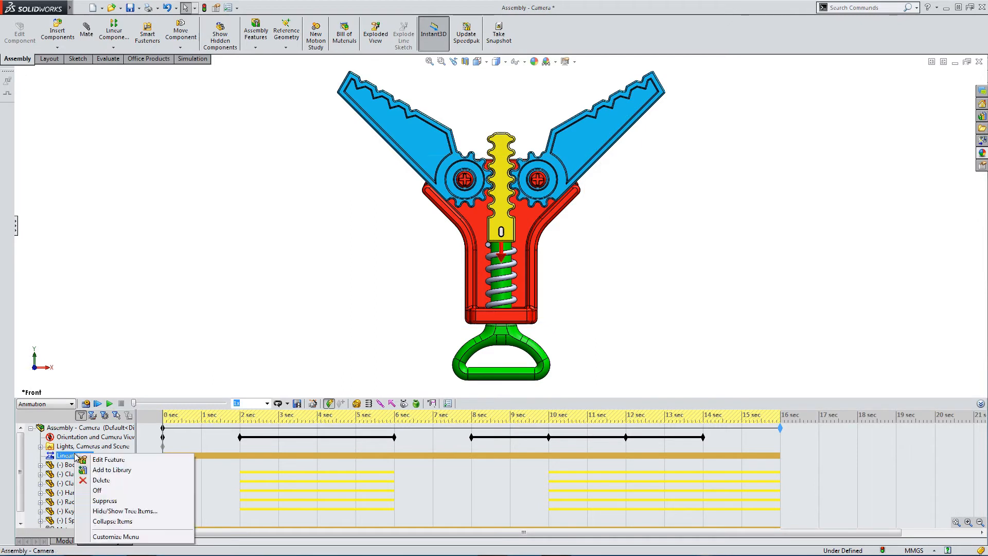
pyautogui.click(83, 460)
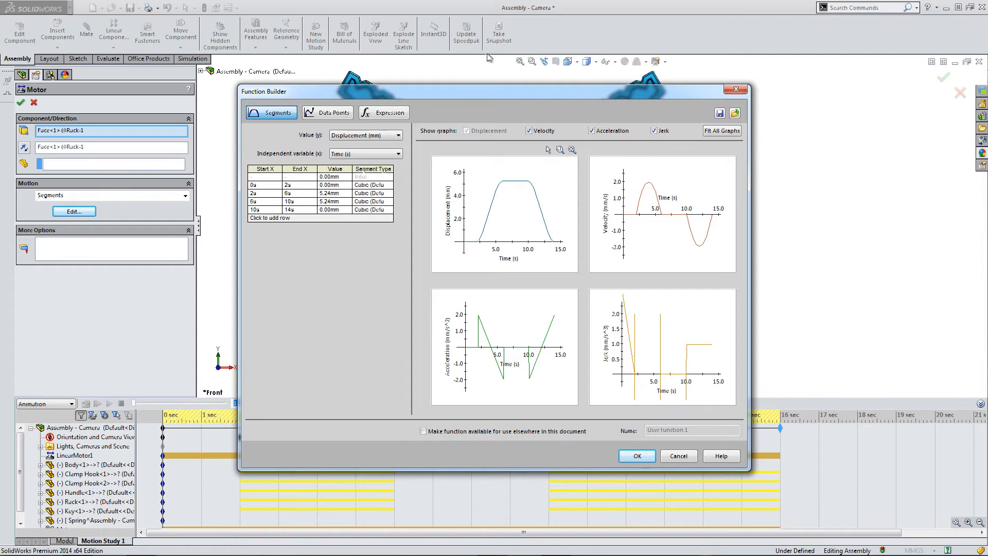
pyautogui.moveTo(512, 90); pyautogui.dragTo(527, 22)
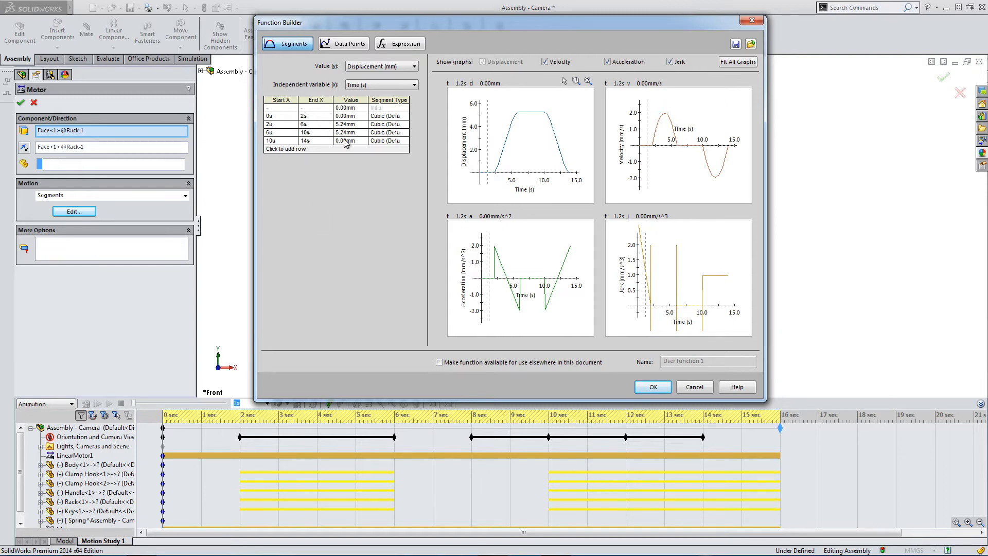
pyautogui.click(297, 150)
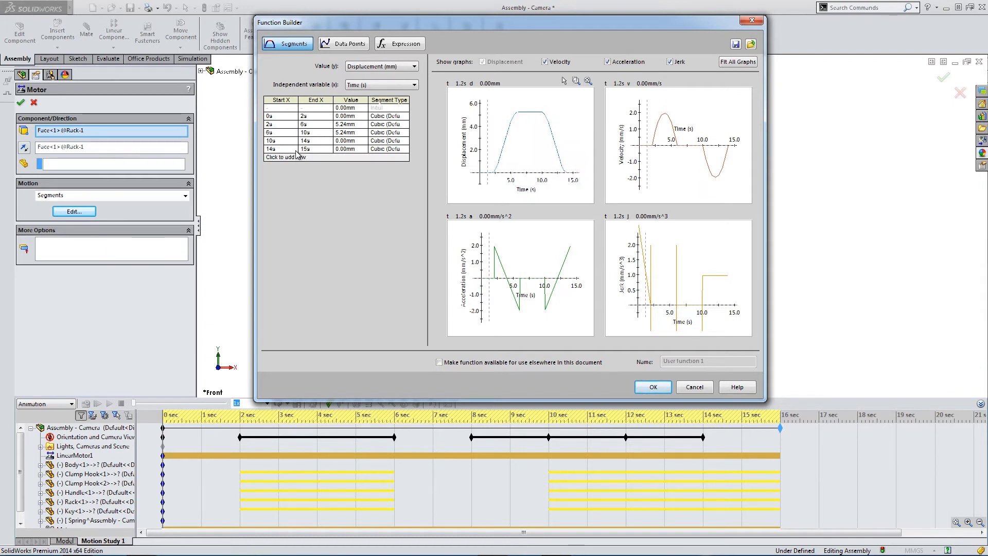
pyautogui.doubleClick(305, 149)
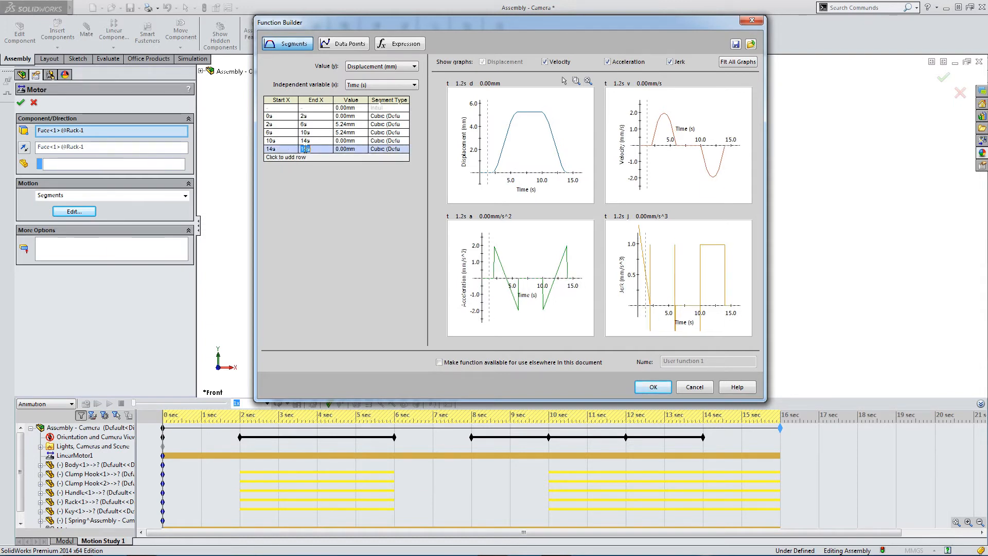
pyautogui.write('1')
pyautogui.press('Tab')
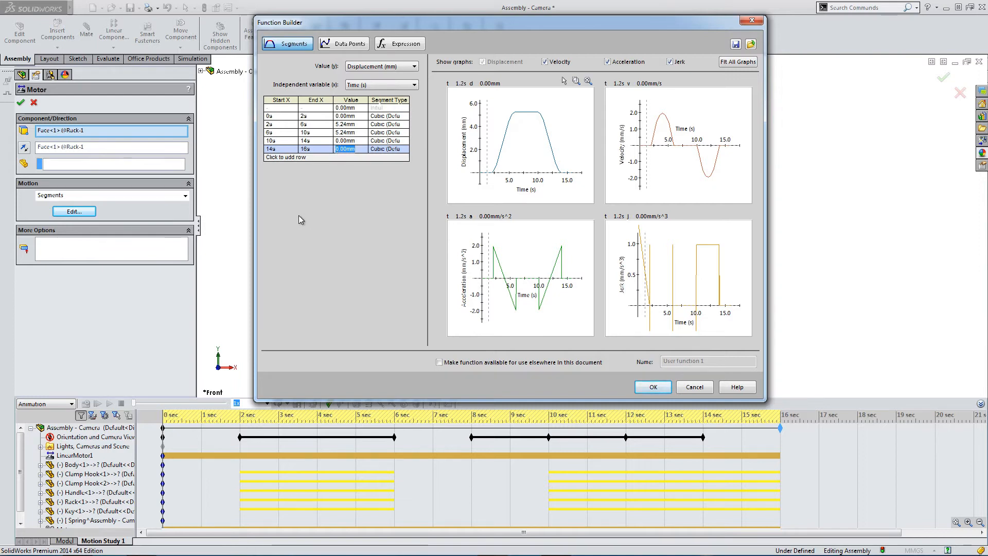
pyautogui.click(653, 387)
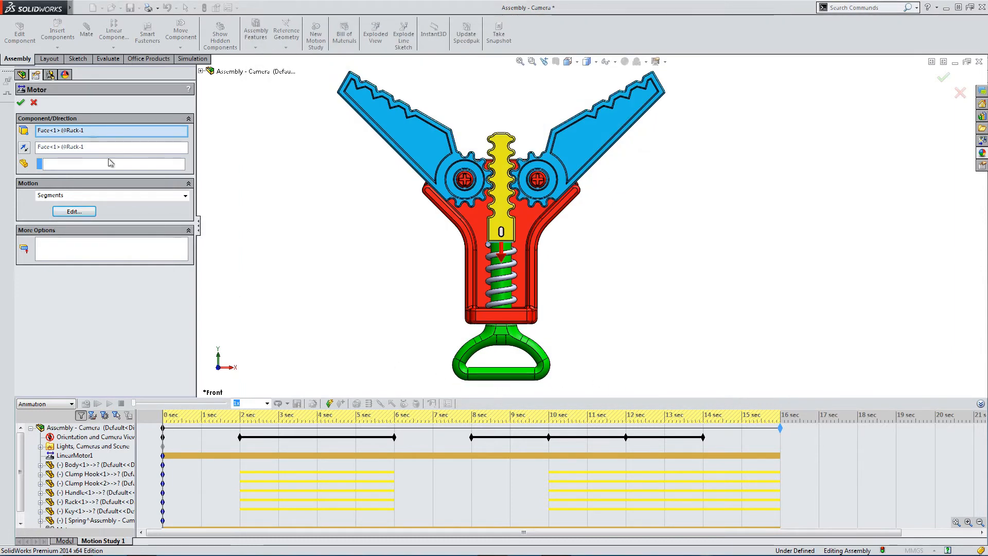
pyautogui.click(21, 103)
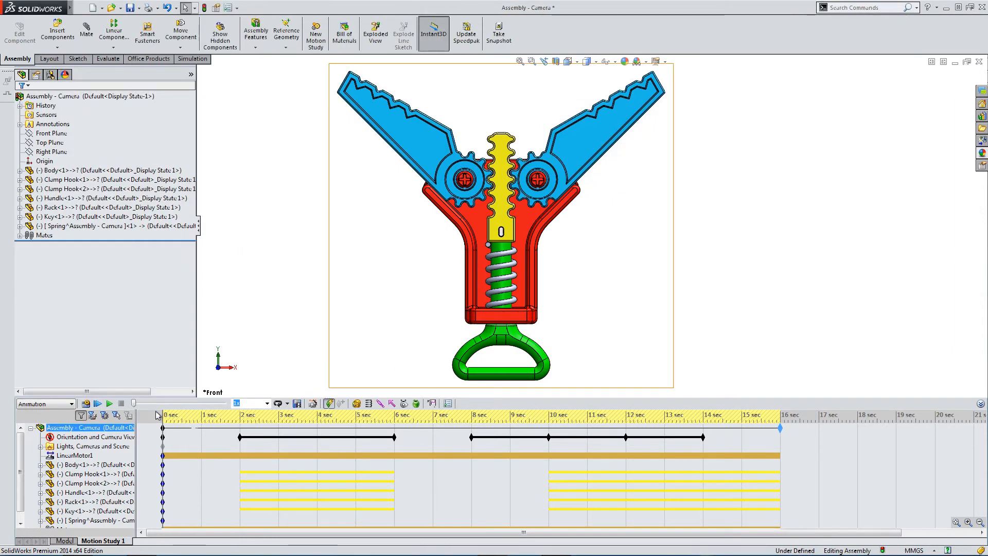
# Preview the animation, reset the time bar to 0 seconds, and calculate the motion study
pyautogui.click(109, 404)
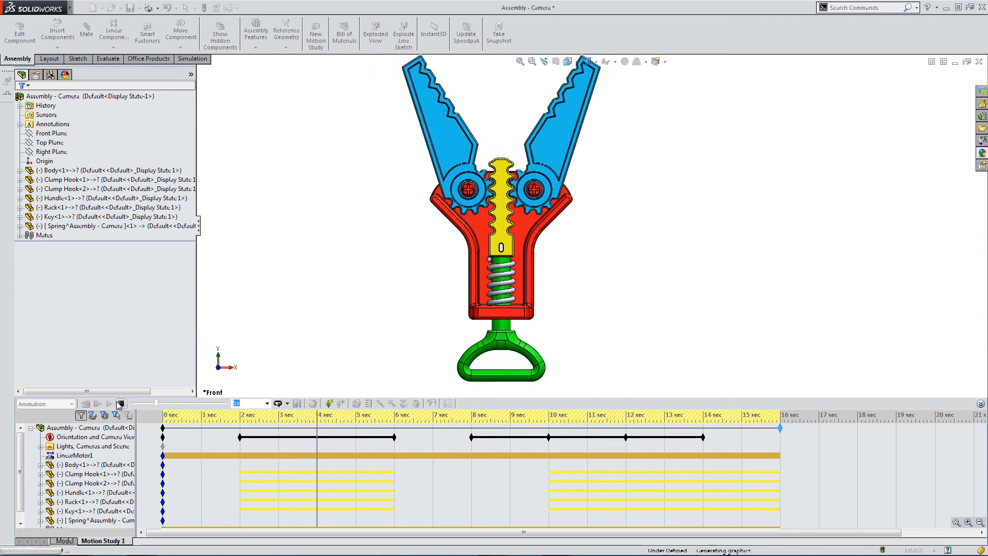
pyautogui.click(121, 403)
pyautogui.moveTo(322, 420); pyautogui.dragTo(174, 426)
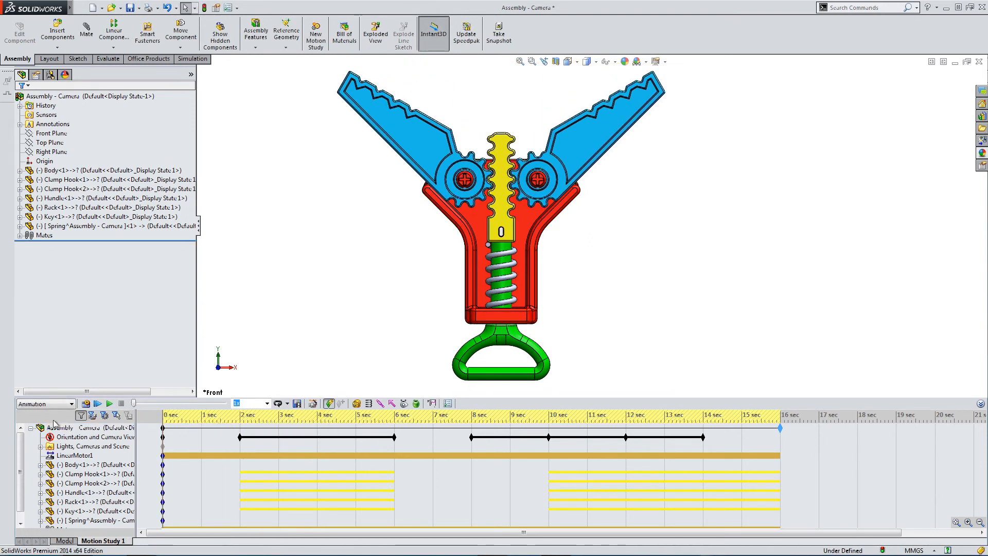
pyautogui.click(86, 404)
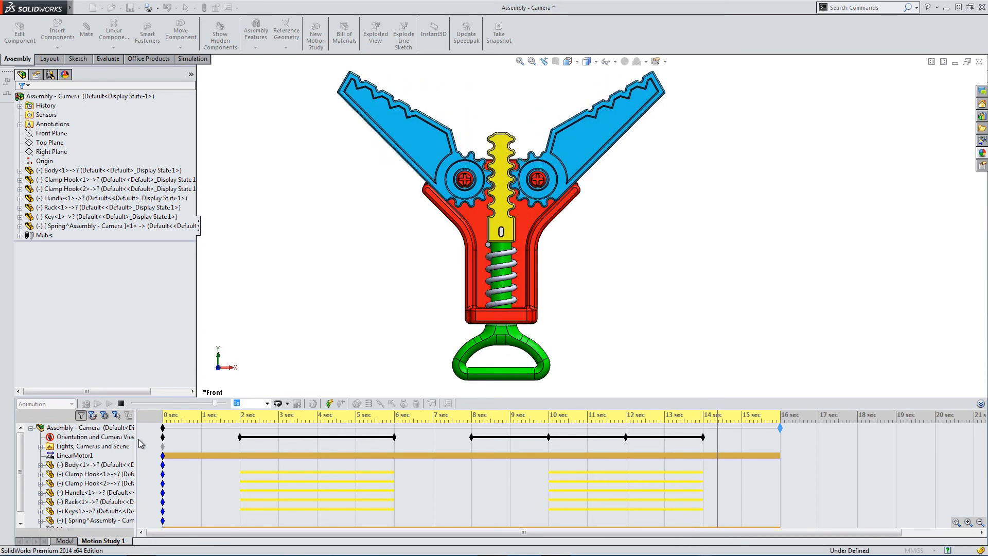
pyautogui.click(121, 403)
# Shift the Orientation and Camera Views keys from 6 to 4 seconds and from 2 to 1 second
pyautogui.click(197, 423)
pyautogui.moveTo(197, 423); pyautogui.dragTo(318, 431)
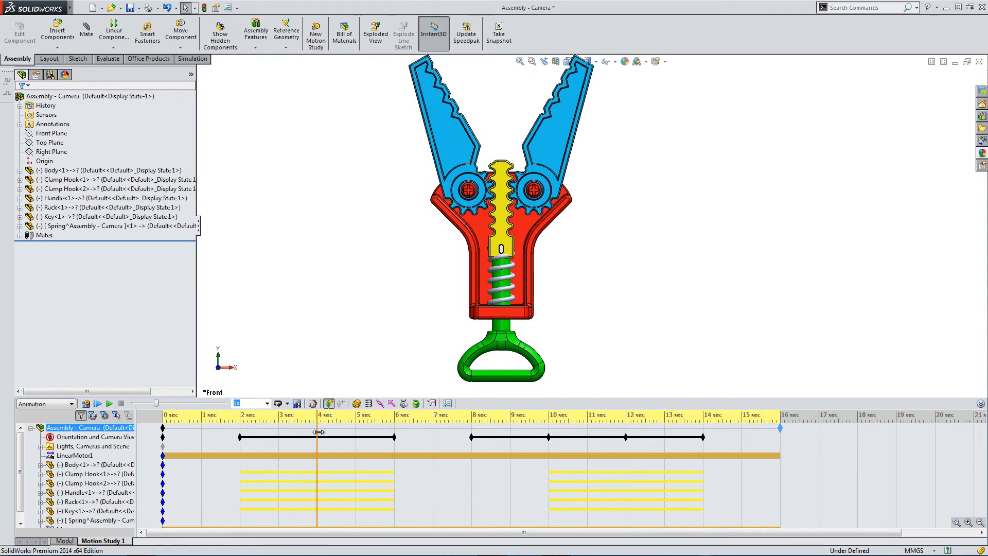
pyautogui.click(346, 438)
pyautogui.moveTo(394, 440); pyautogui.dragTo(321, 445)
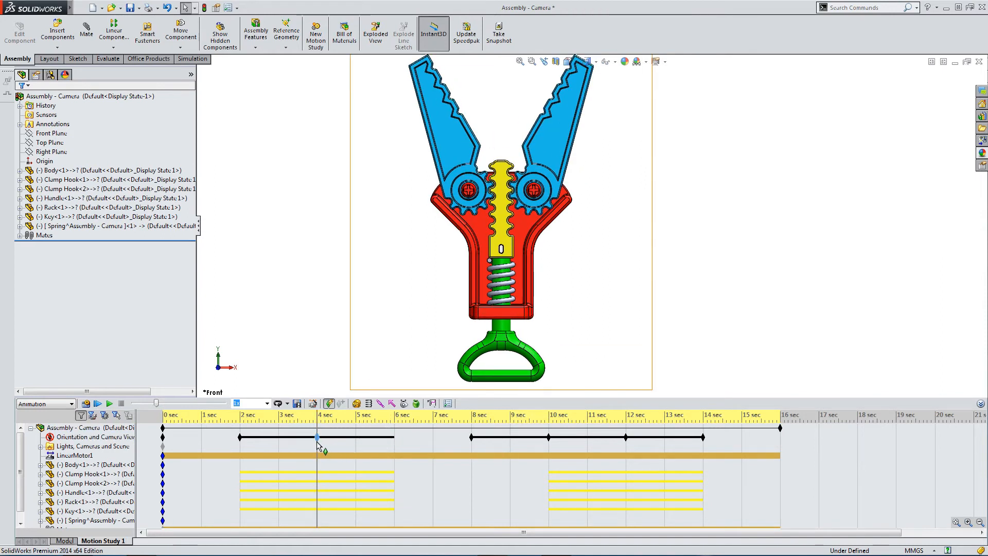
pyautogui.click(240, 437)
pyautogui.moveTo(240, 438); pyautogui.dragTo(202, 446)
# Return the time bar to 0 seconds and play the animation to review the retimed opening, stopping during the closing motion
pyautogui.click(315, 421)
pyautogui.moveTo(319, 417); pyautogui.dragTo(184, 423)
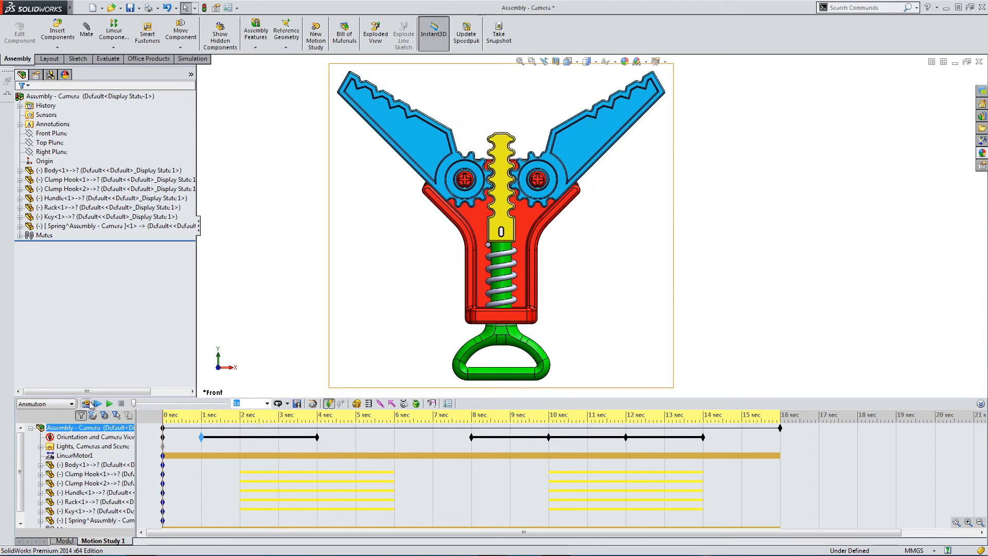
pyautogui.click(110, 403)
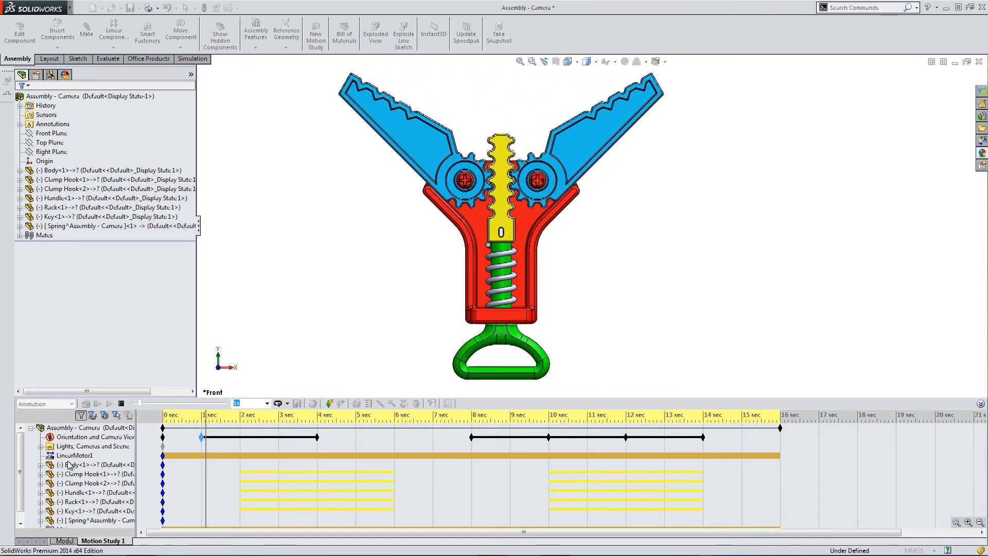
pyautogui.click(121, 404)
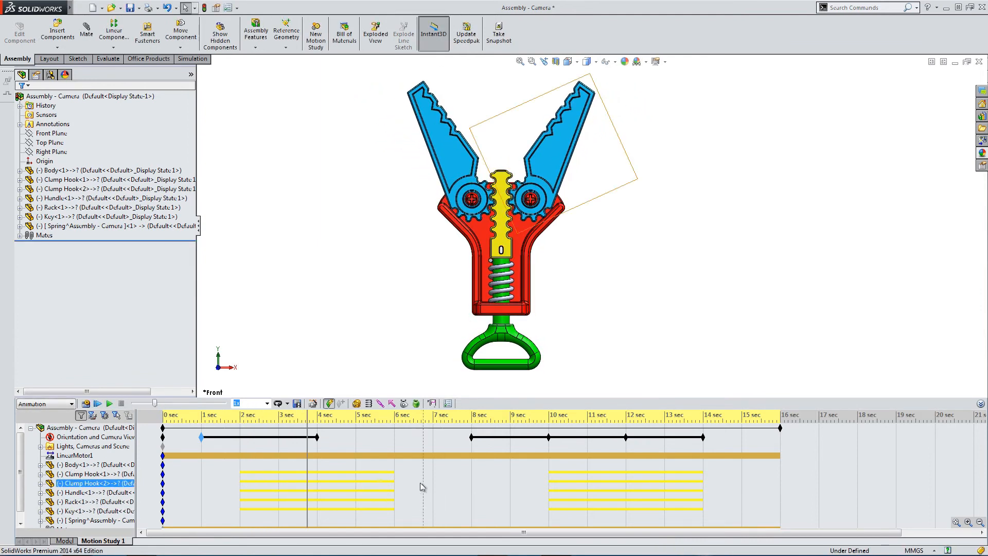
# Set the time bar to 13 seconds and add an Orientation and Camera Views key there
pyautogui.moveTo(308, 429); pyautogui.dragTo(665, 432)
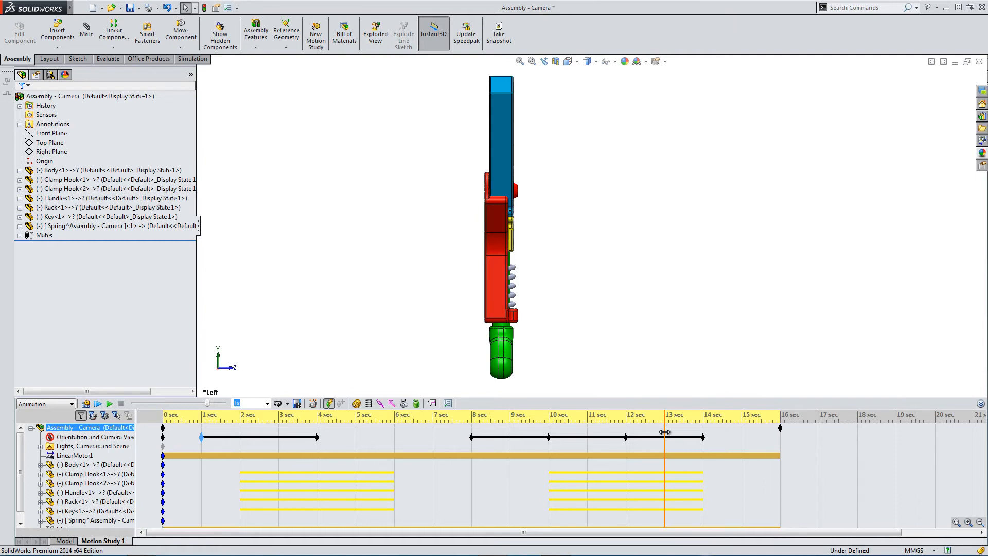
pyautogui.click(596, 491)
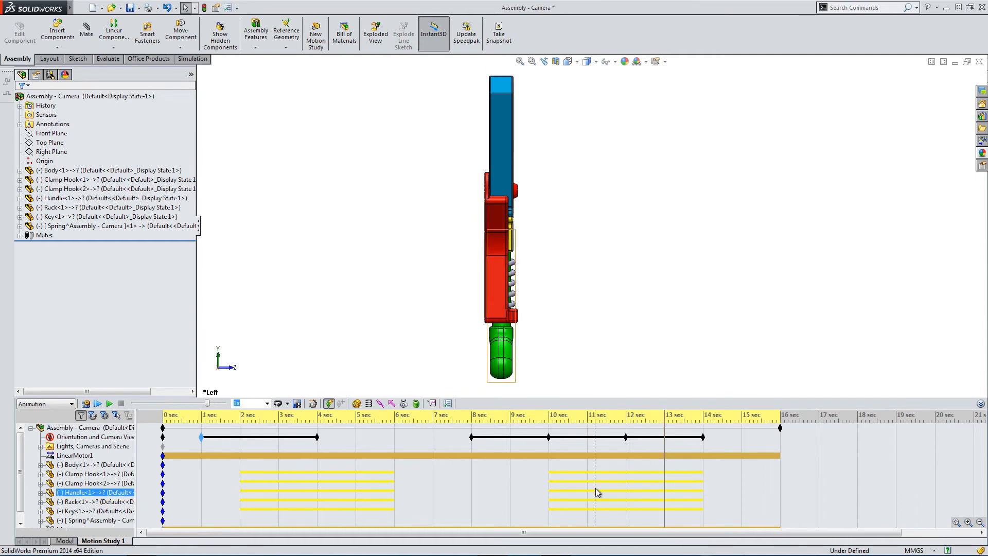
pyautogui.click(95, 437)
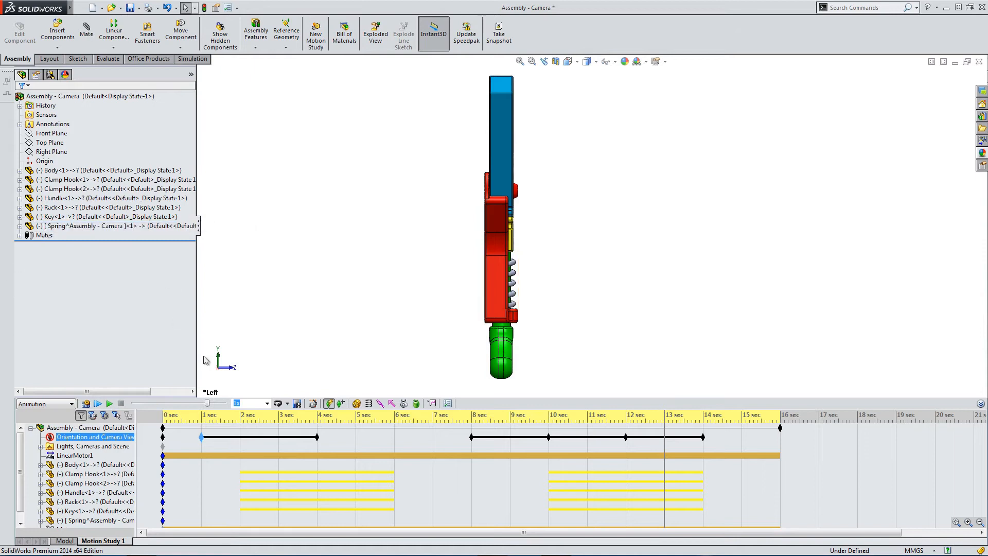
pyautogui.click(58, 438)
pyautogui.click(341, 404)
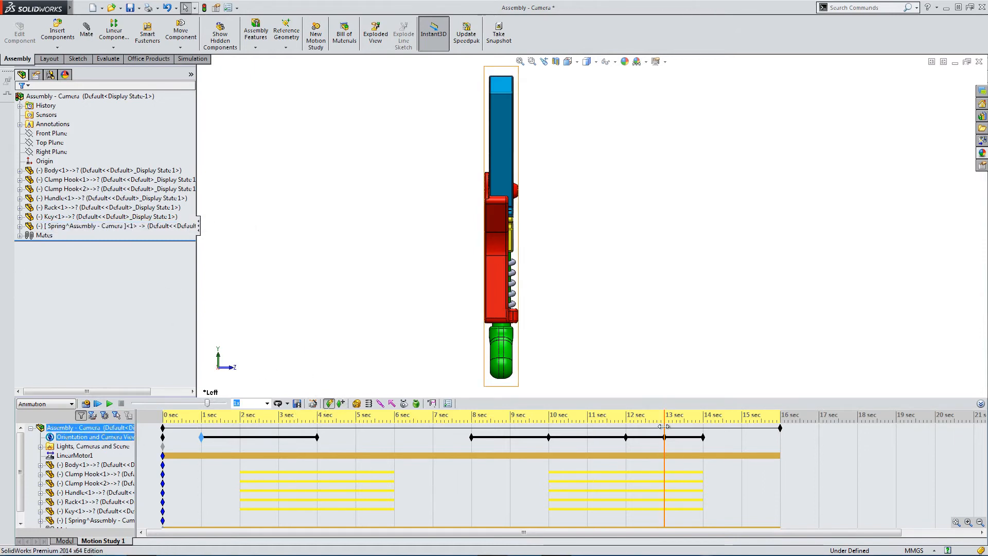
# Retime the five Orientation and Camera Views keys from 8 seconds onward to 7, 9, 11, 13 and 15 seconds
pyautogui.moveTo(703, 435)
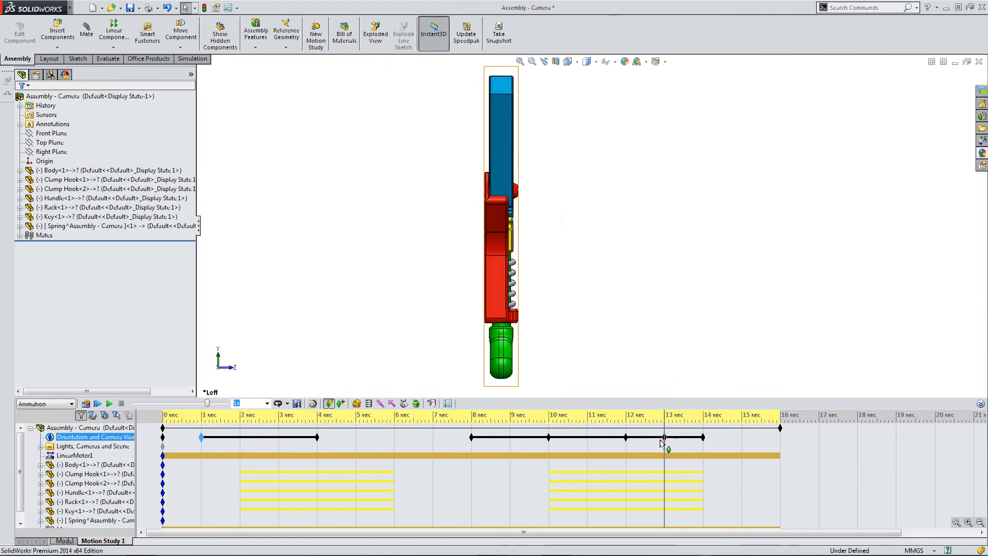
pyautogui.moveTo(471, 438); pyautogui.dragTo(433, 437)
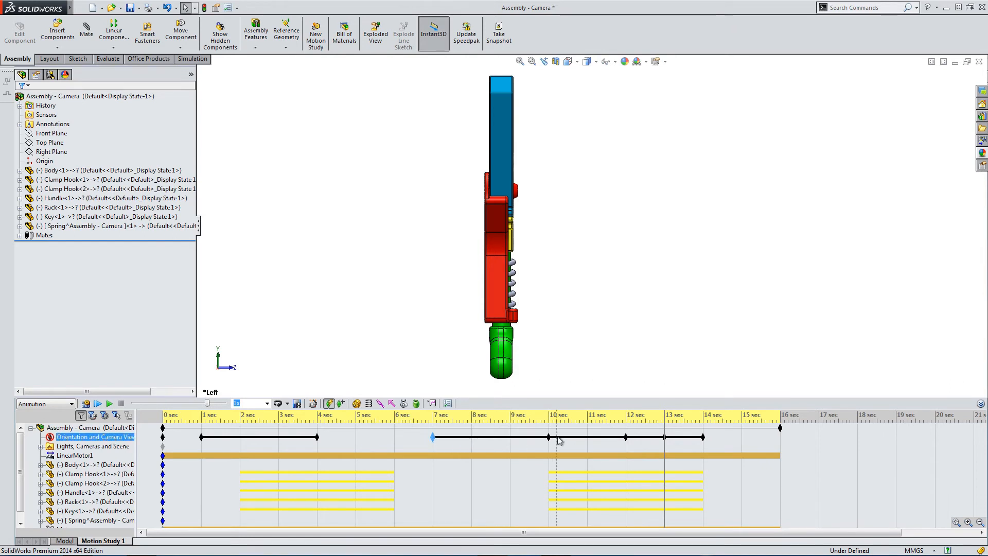
pyautogui.moveTo(549, 438); pyautogui.dragTo(510, 437)
pyautogui.moveTo(626, 437); pyautogui.dragTo(587, 437)
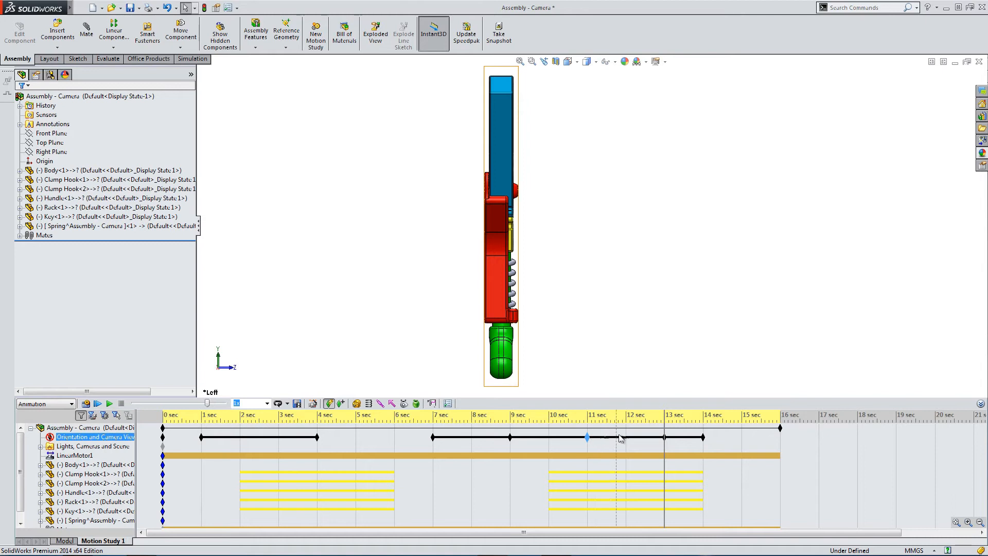
pyautogui.moveTo(663, 437); pyautogui.dragTo(638, 438)
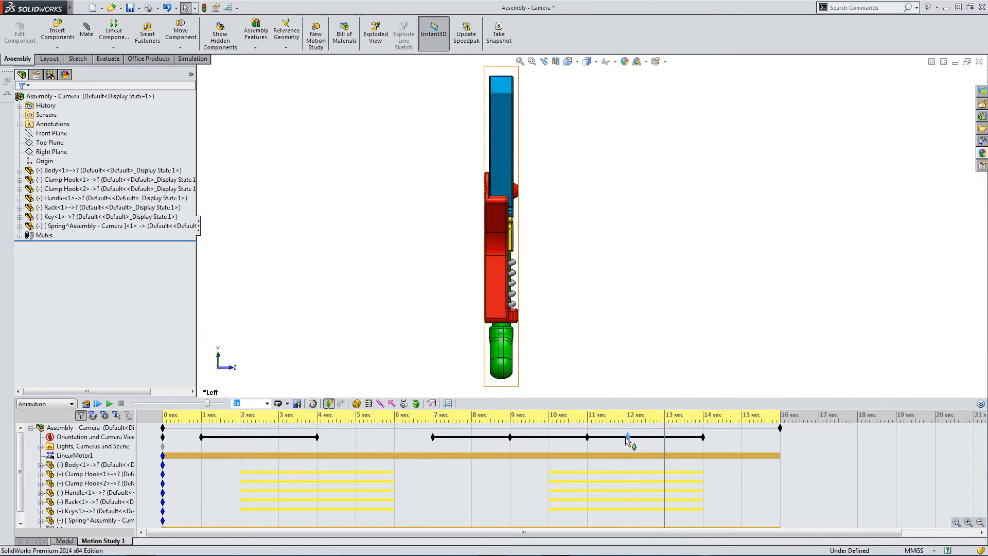
pyautogui.moveTo(625, 436); pyautogui.dragTo(741, 437)
# Play the retimed animation from 0 seconds, stop it, and bring the time back to 0 seconds
pyautogui.moveTo(665, 428); pyautogui.dragTo(156, 437)
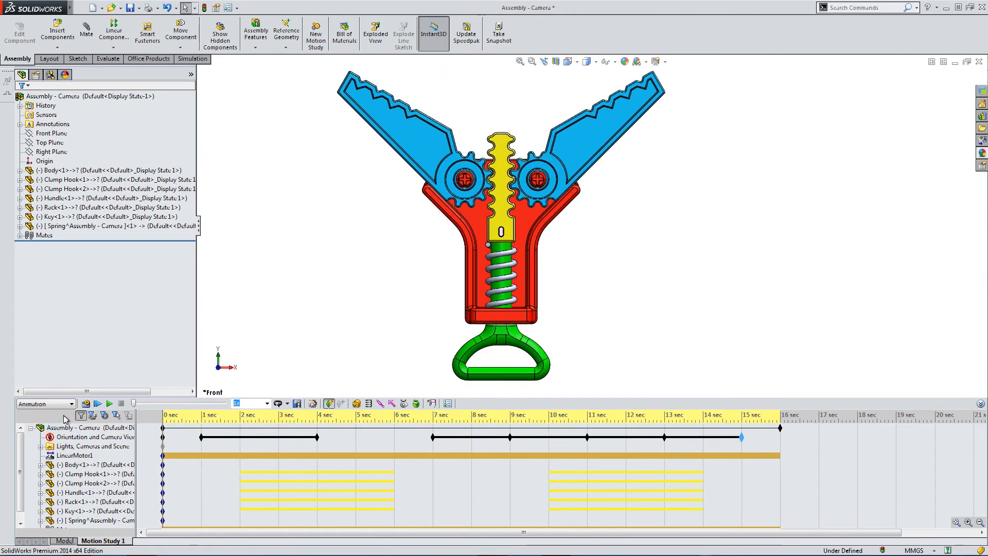
pyautogui.click(110, 403)
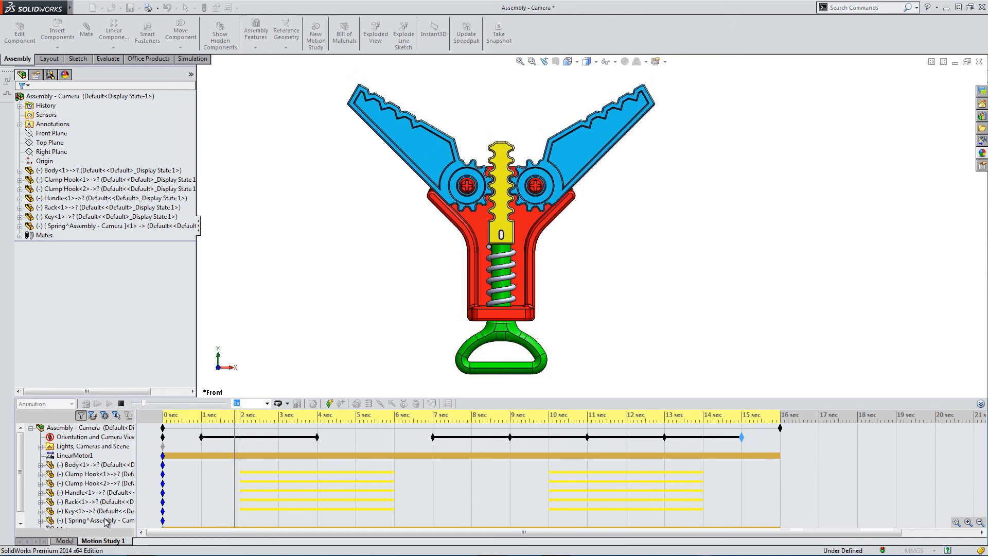
pyautogui.click(122, 404)
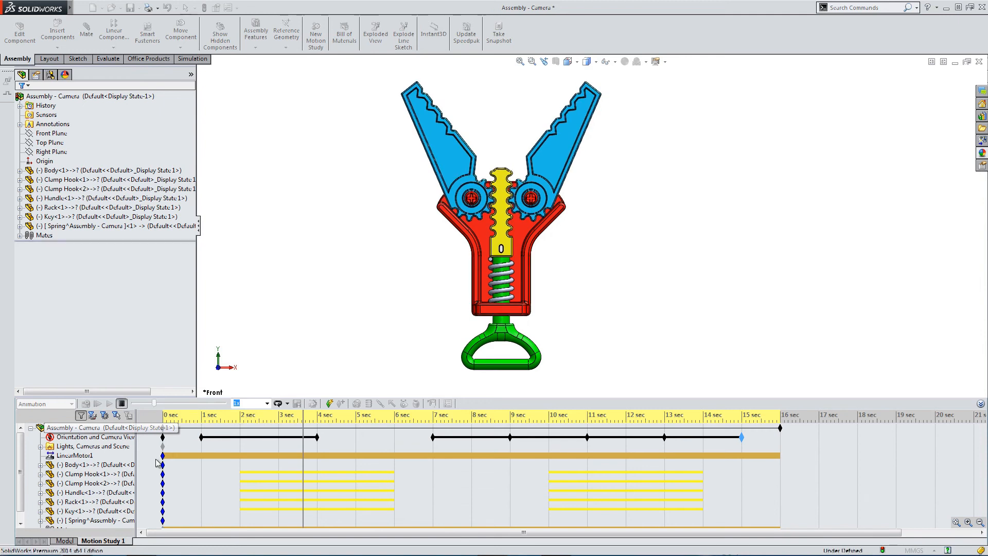
pyautogui.click(297, 428)
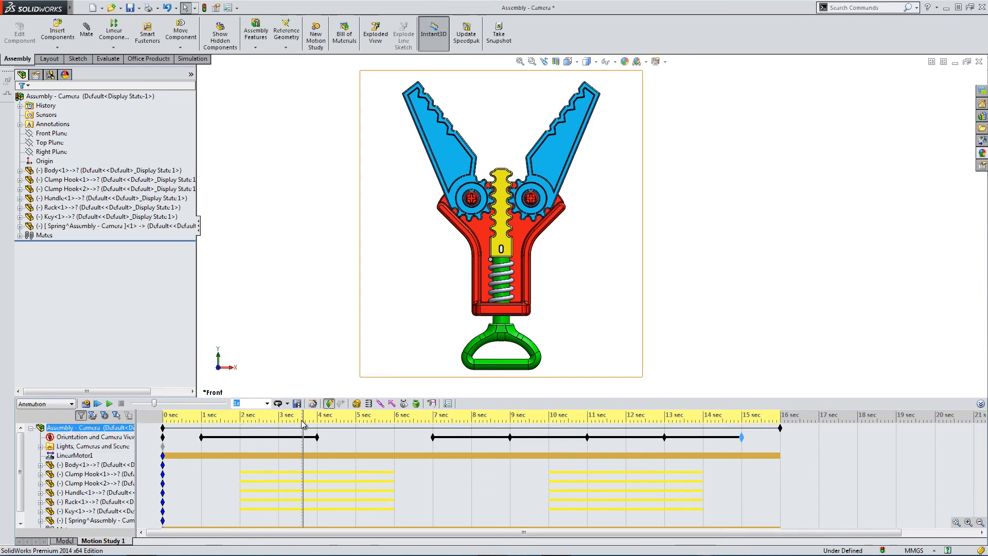
pyautogui.click(329, 416)
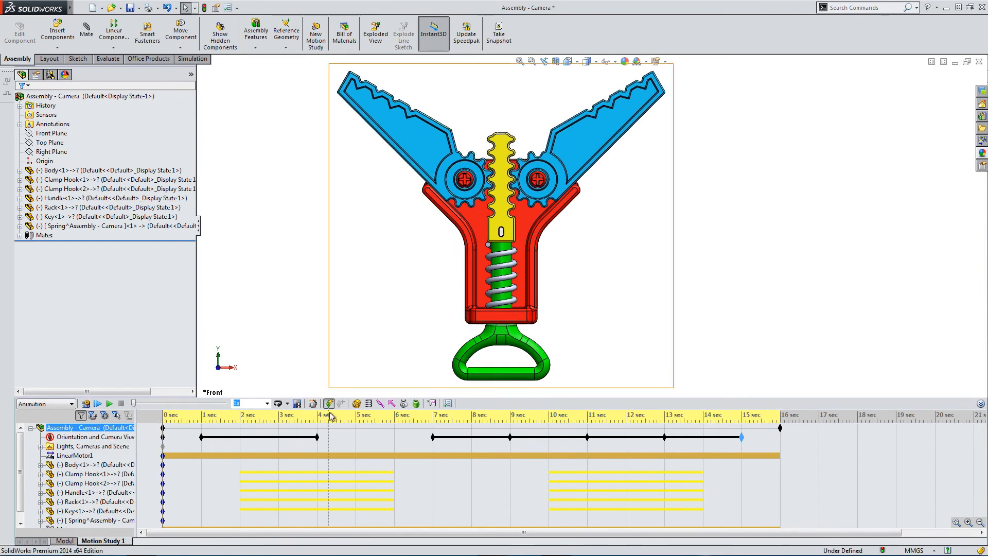
# Save the animation as the AVI file Assembly - Camera, 800 wide with fixed aspect ratio off, replacing the existing file
pyautogui.click(297, 404)
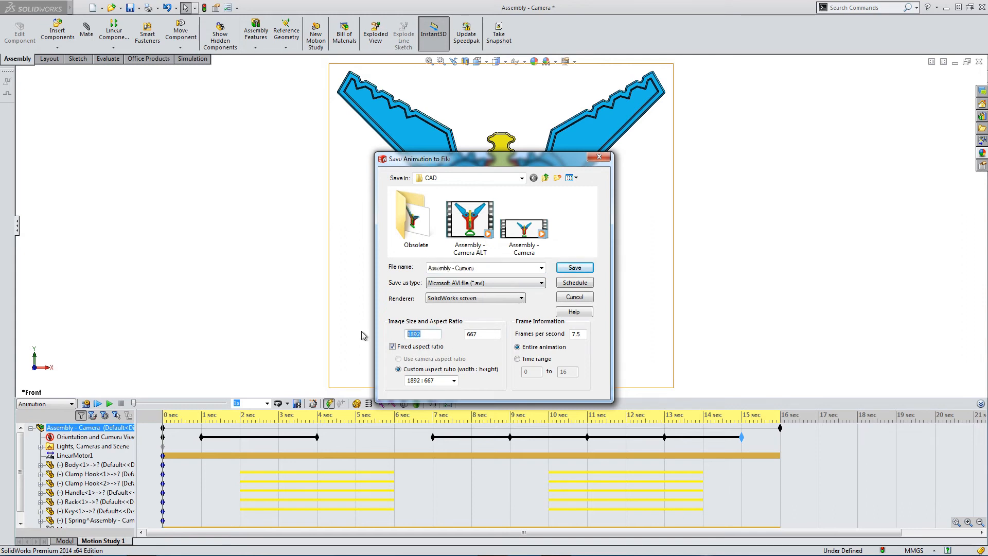
pyautogui.click(392, 347)
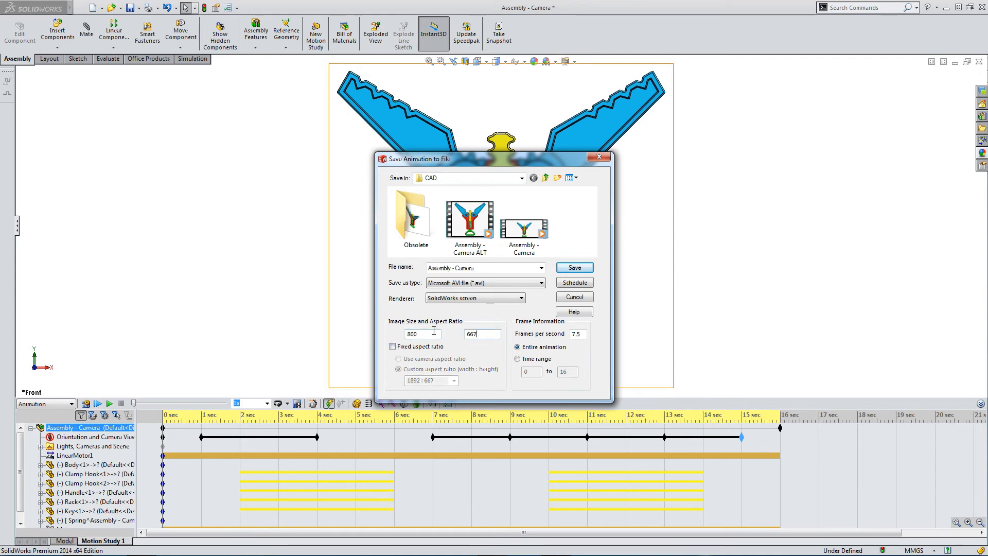
pyautogui.click(440, 287)
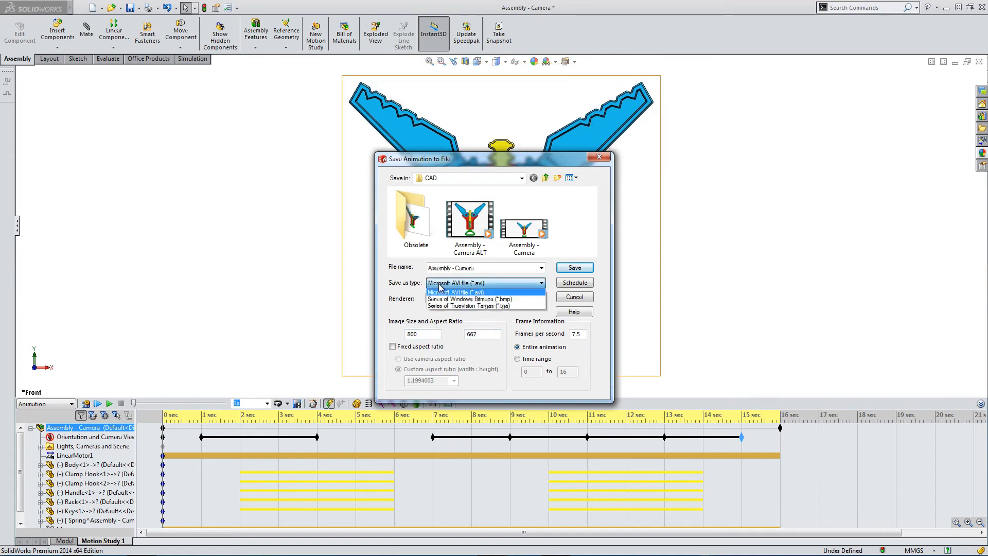
pyautogui.click(440, 287)
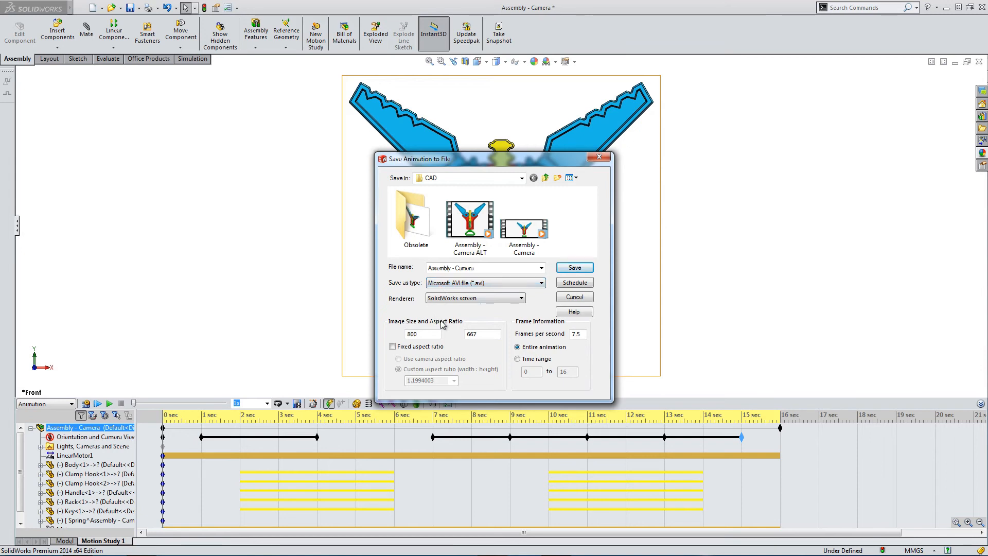
pyautogui.click(575, 267)
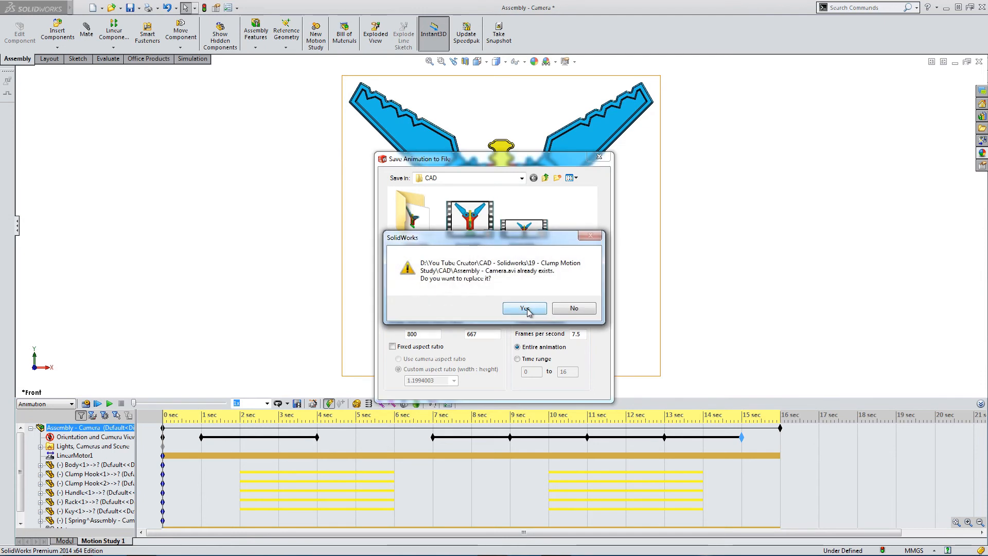
pyautogui.click(529, 310)
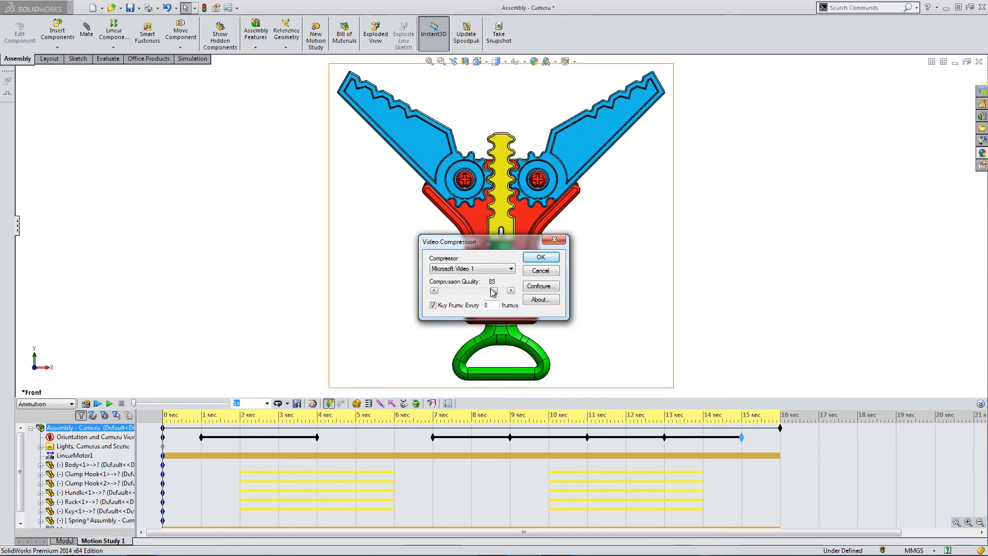
# Export with Microsoft Video 1 compression at quality 100, recalculating the motion study results, and close the video player
pyautogui.click(505, 269)
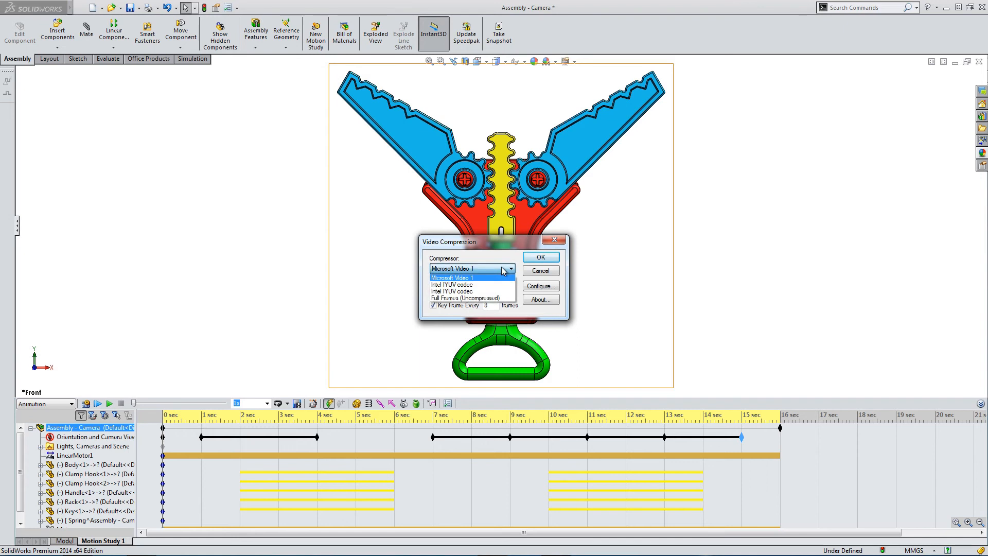
pyautogui.click(505, 278)
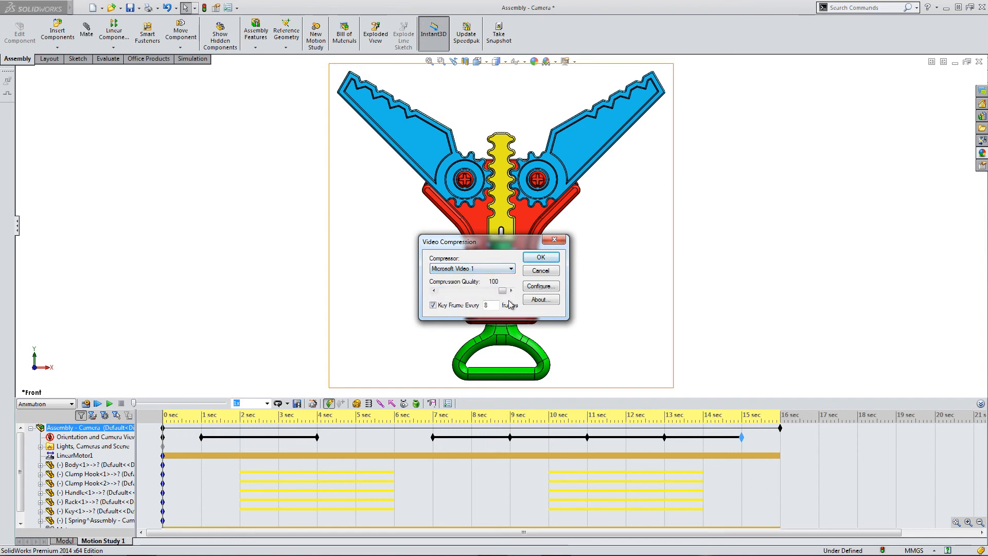
pyautogui.click(539, 258)
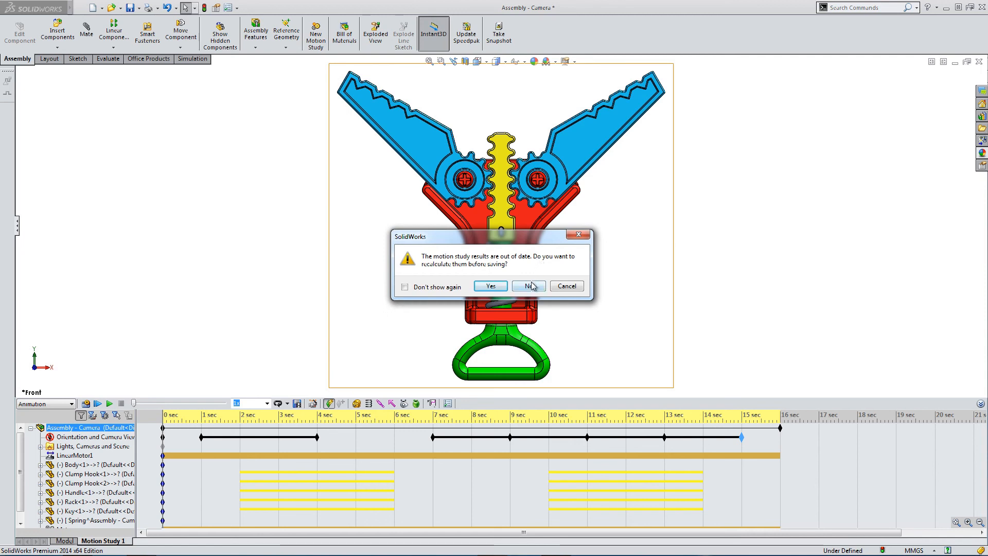
pyautogui.click(491, 286)
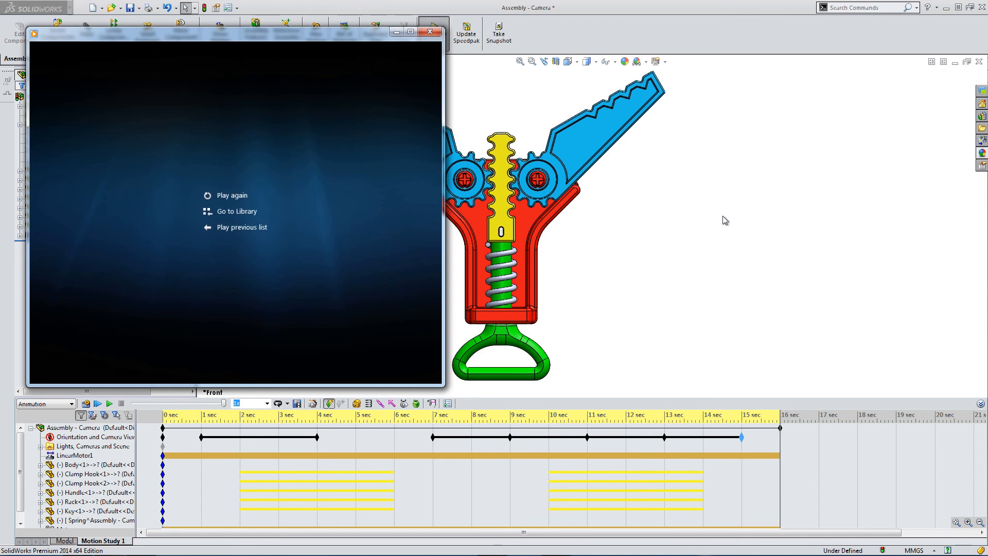
pyautogui.click(430, 32)
pyautogui.click(430, 33)
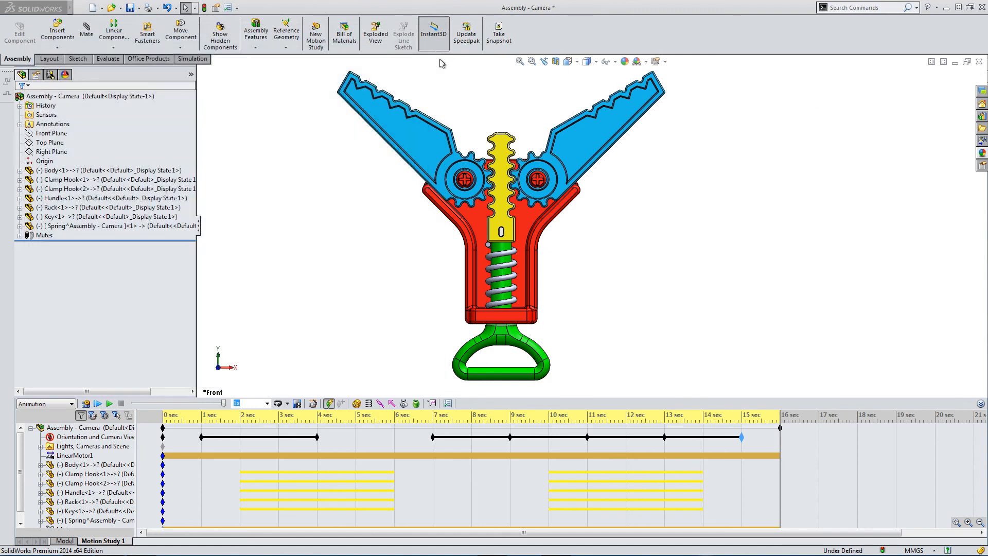